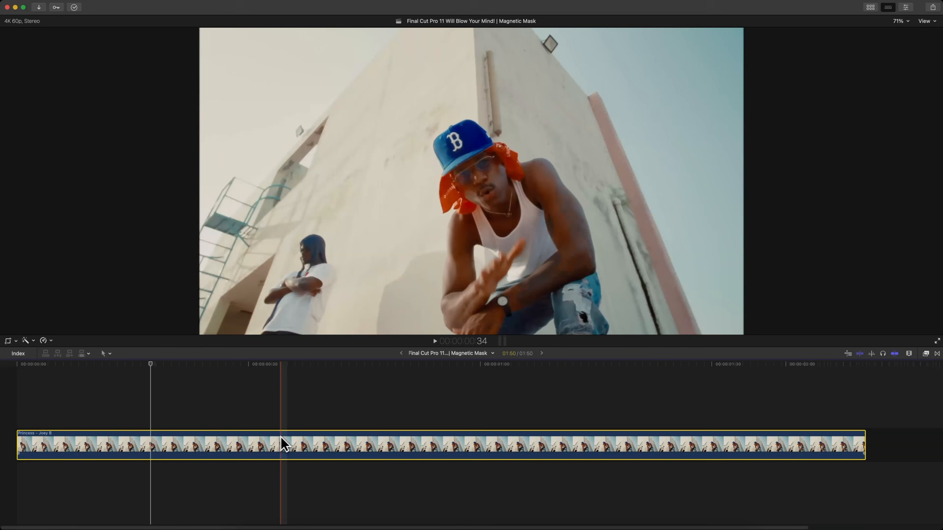
Duplicate the clip onto a layer above and add a Magnetic Mask on the crouching man at the first frame
left_click(349, 397)
left_click(6, 361)
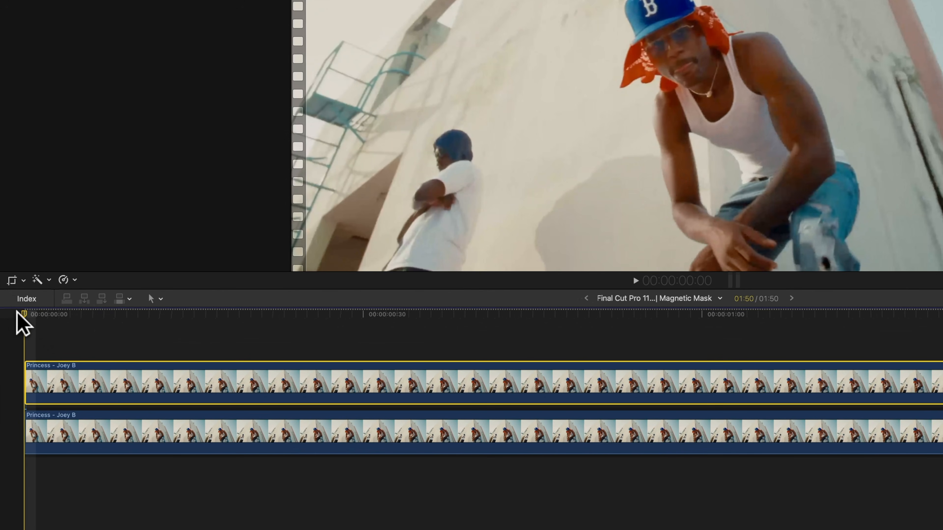
left_click(37, 280)
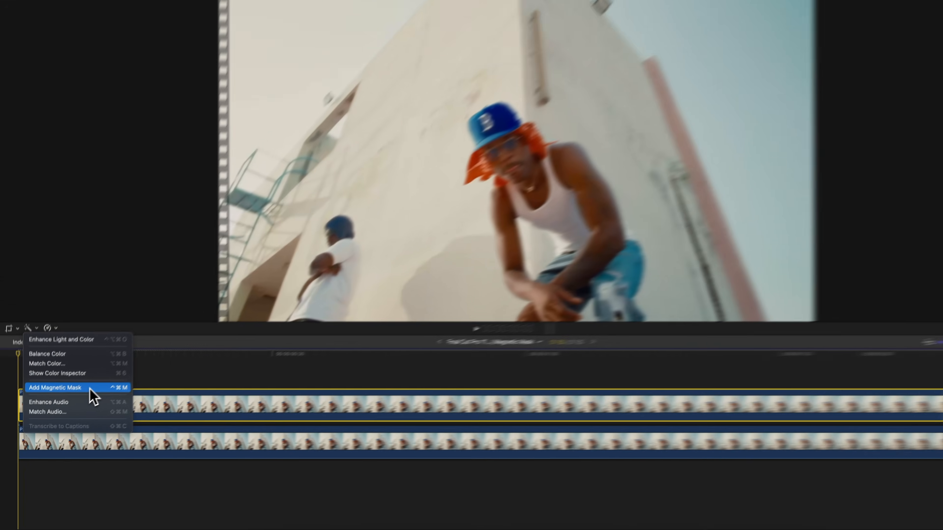
left_click(119, 361)
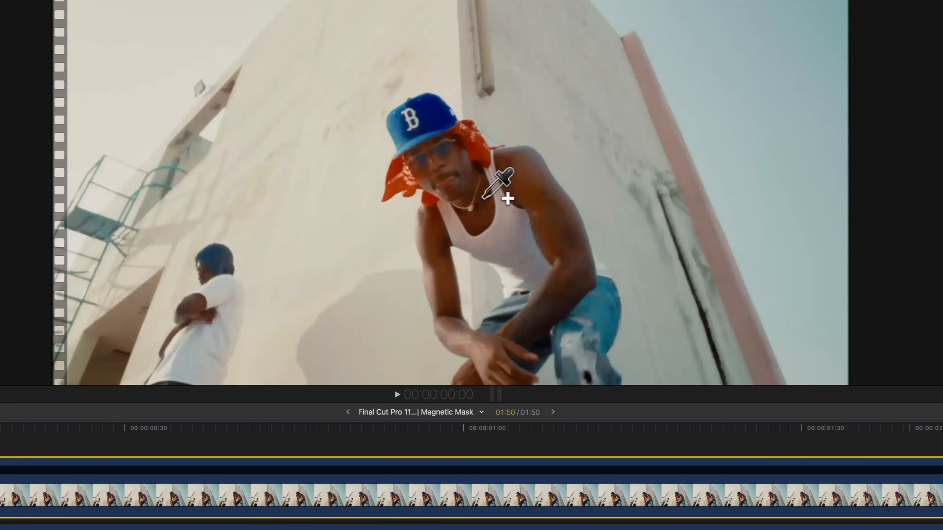
left_click(482, 187)
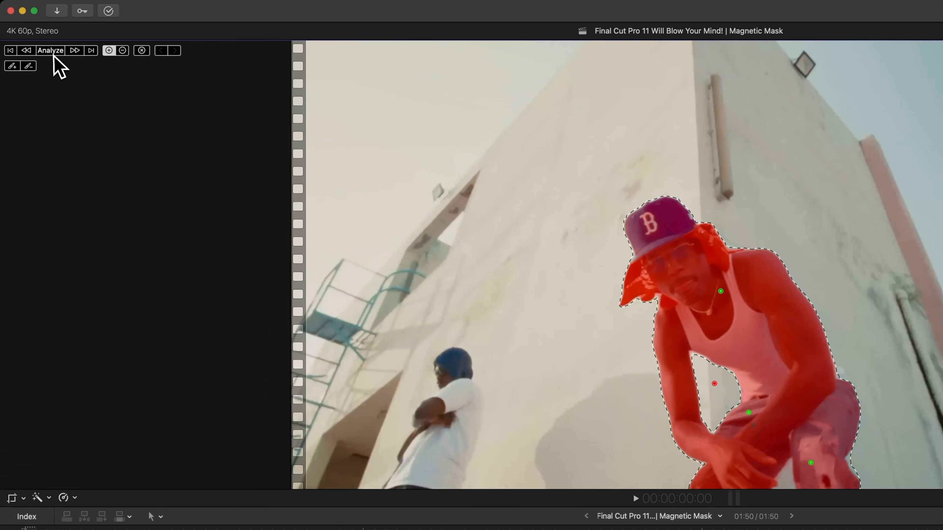
Analyze the man's Magnetic Mask across the clip, review its tracking in playback, and finish mask editing
left_click(34, 34)
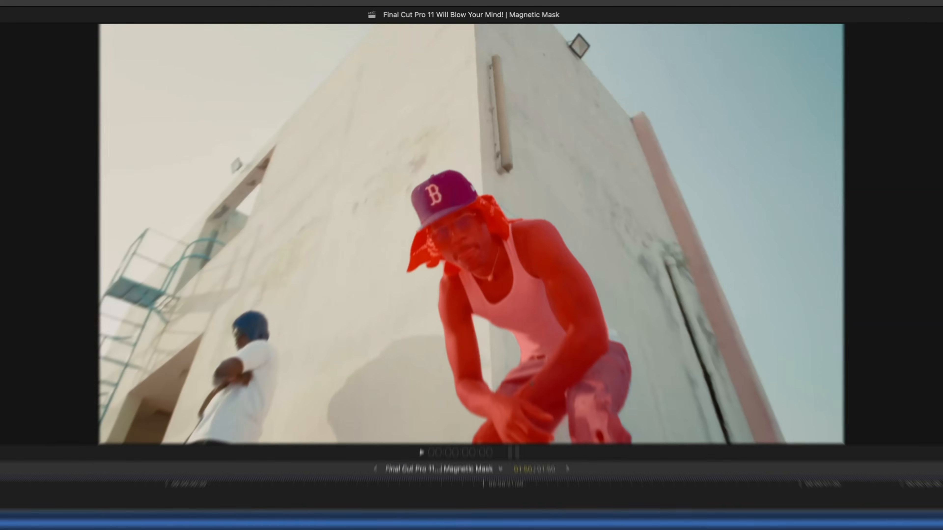
key("space")
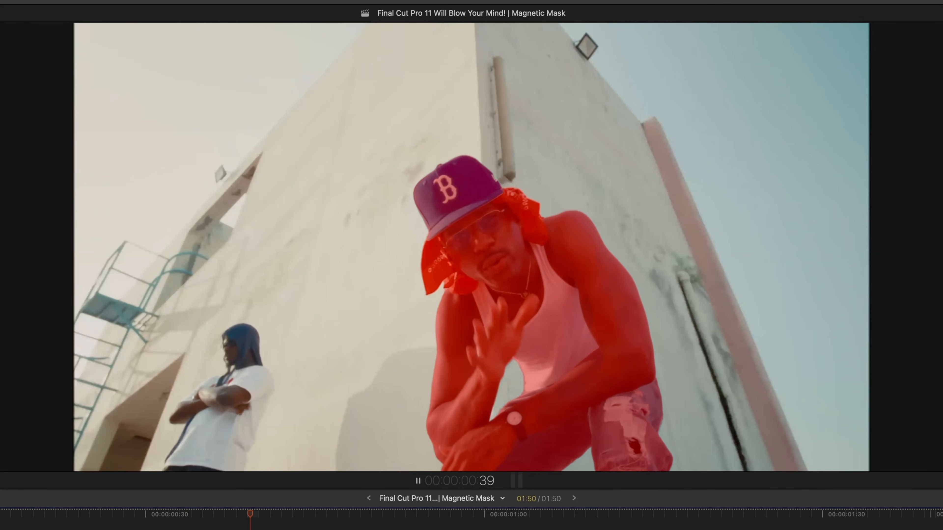
key("space")
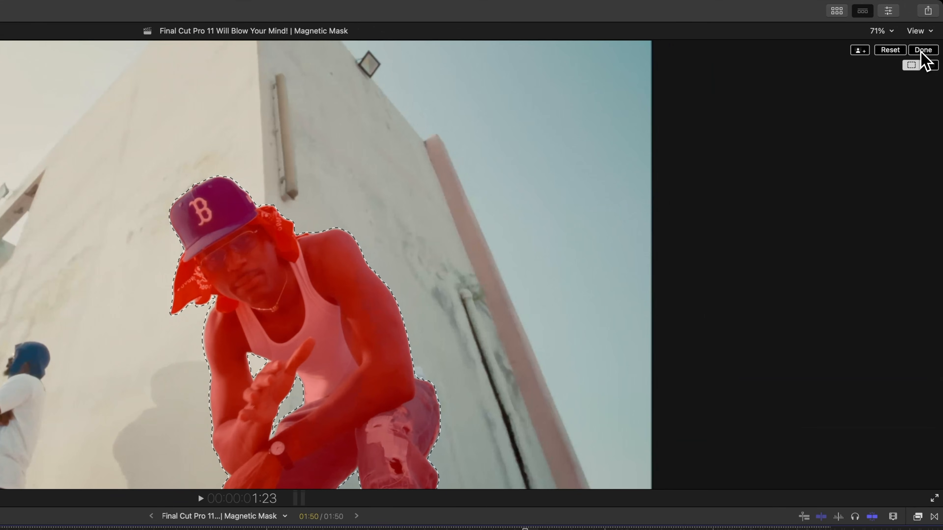
left_click(930, 34)
left_click(102, 366)
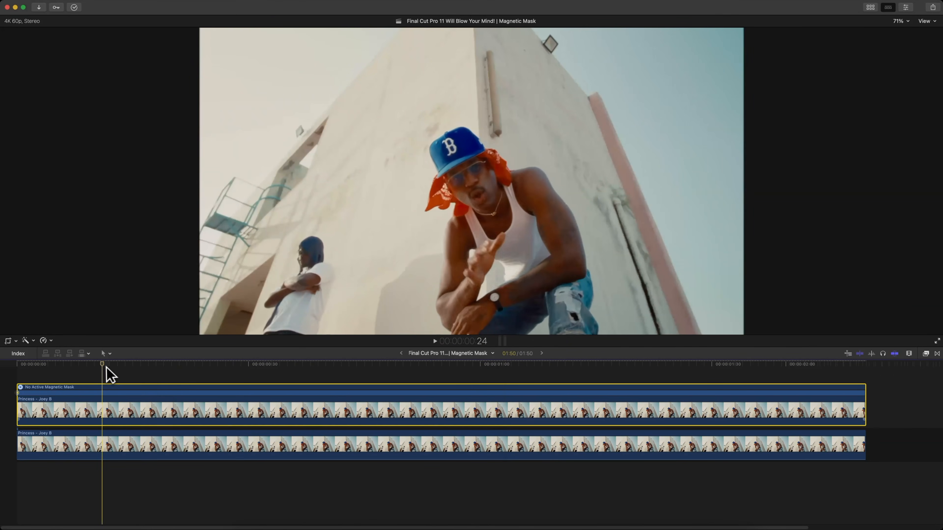
Duplicate the bottom clip onto a layer beneath the masked man and apply the Draw Mask effect to the copy
left_click(494, 446)
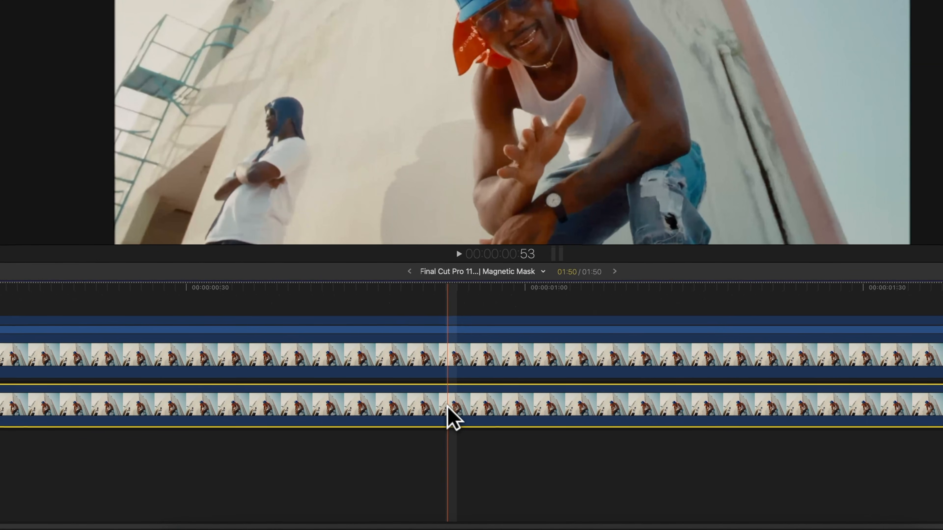
left_click_drag(450, 385, 421, 354)
left_click(15, 362)
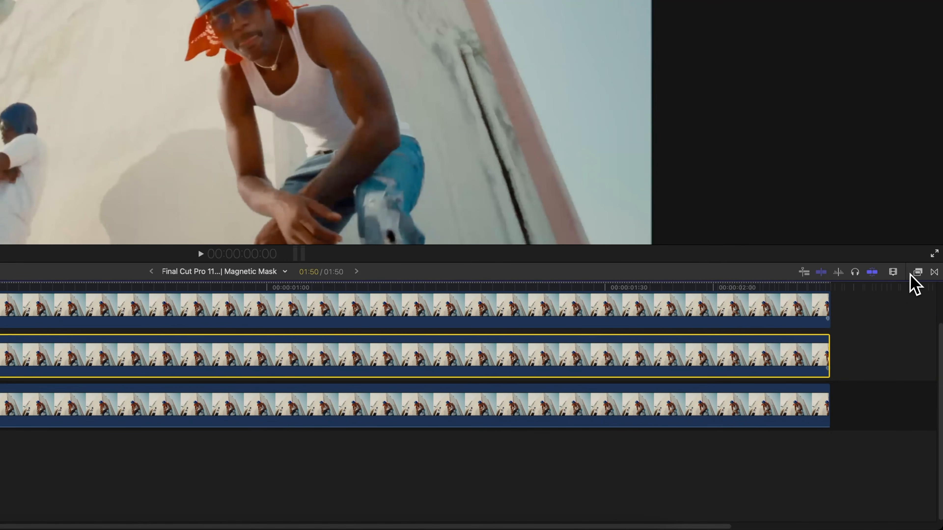
left_click(926, 353)
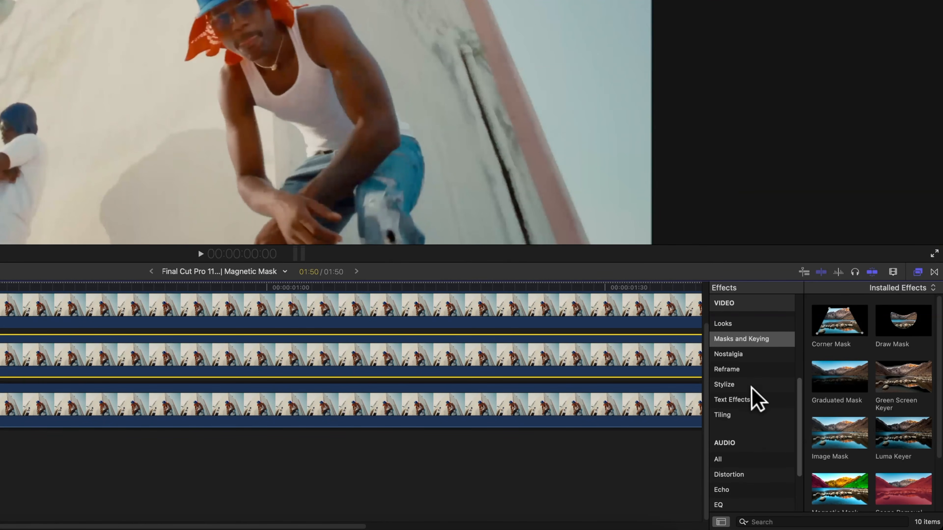
scroll(746, 357, "up", 4)
mouse_move(890, 330)
left_mouse_down()
mouse_move(463, 363)
mouse_move(679, 362)
left_mouse_up()
left_click(918, 273)
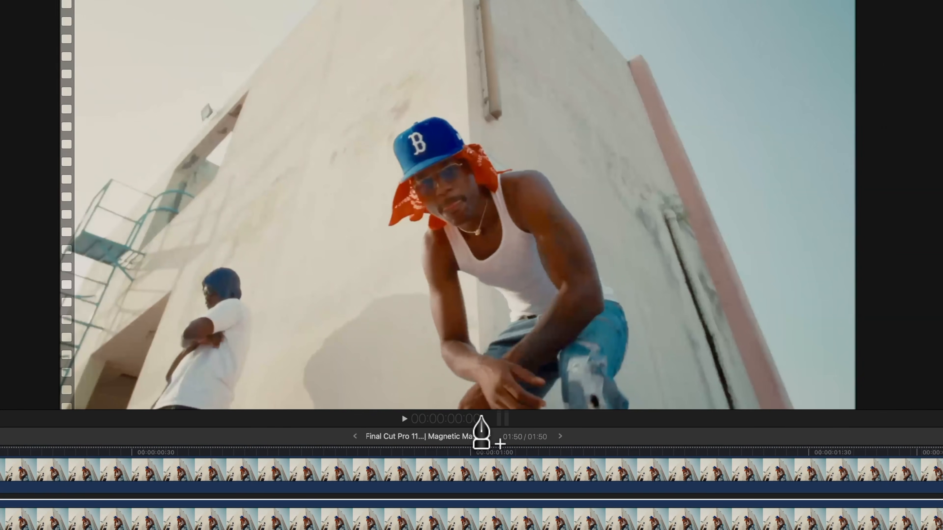
Draw a closed mask around the building's left face, following its corner, base, staircase and roofline
left_click(478, 409)
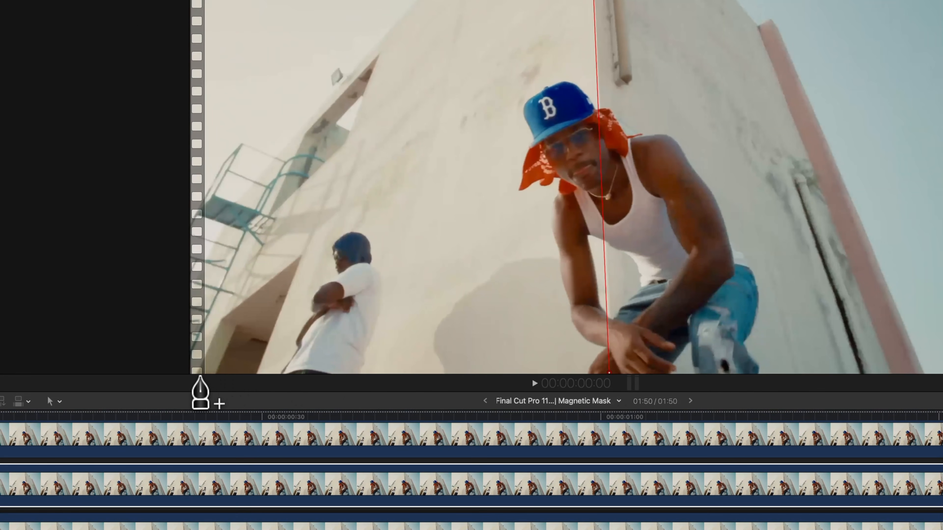
left_click(192, 373)
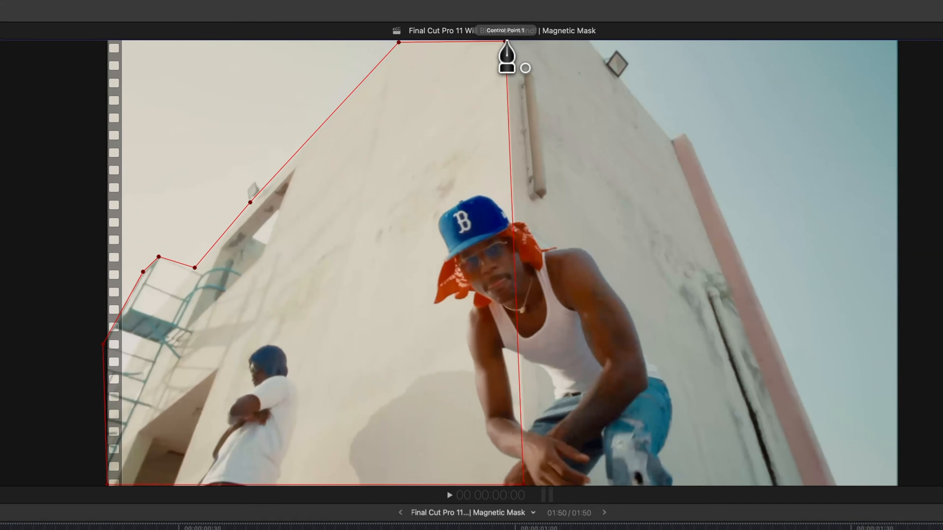
left_click(505, 42)
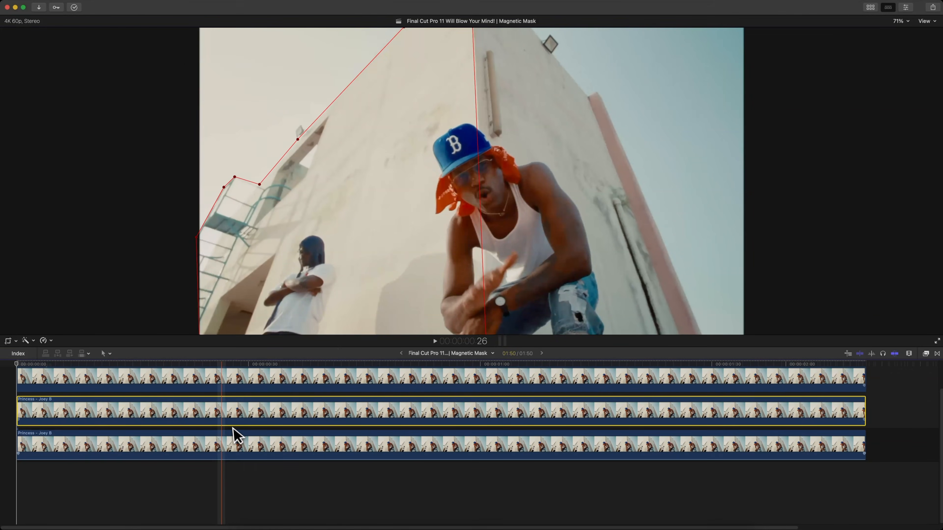
Disable the bottom clip temporarily to check the man and left building face masks in playback
left_click(227, 444)
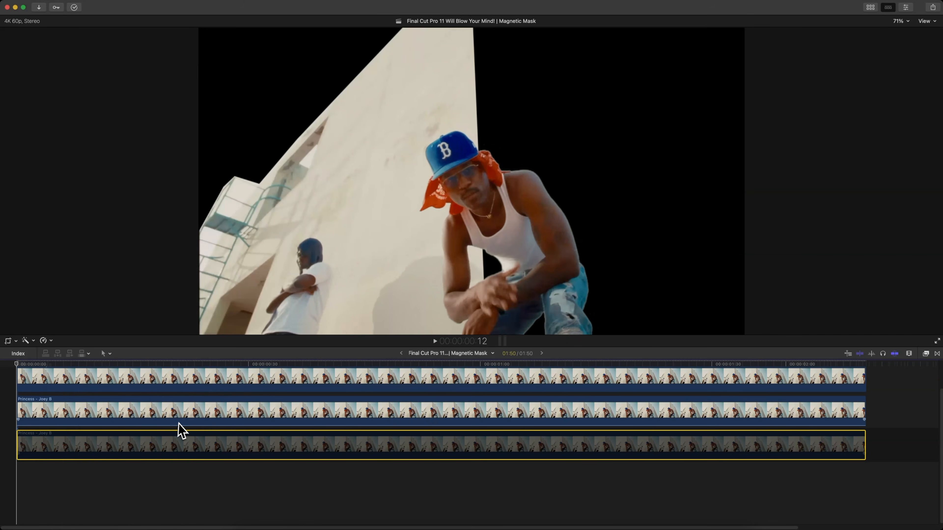
key("space")
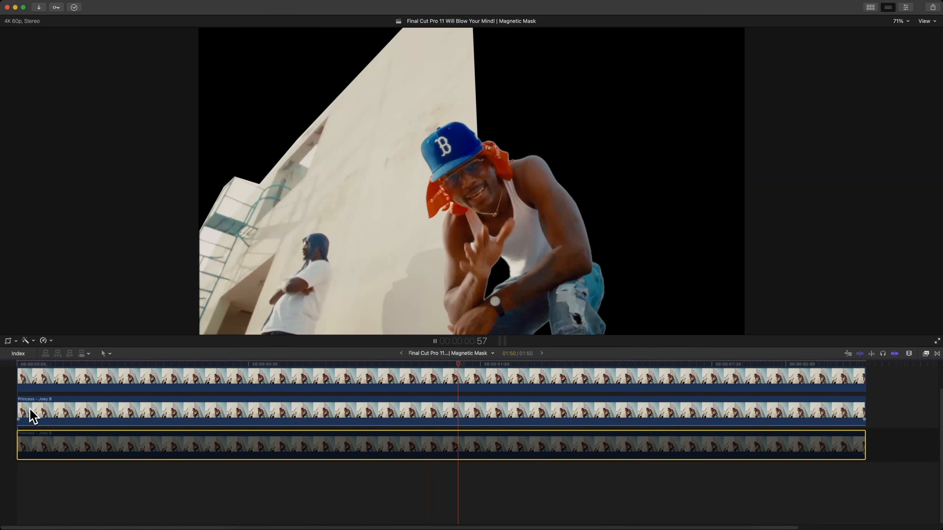
key("space")
key("v")
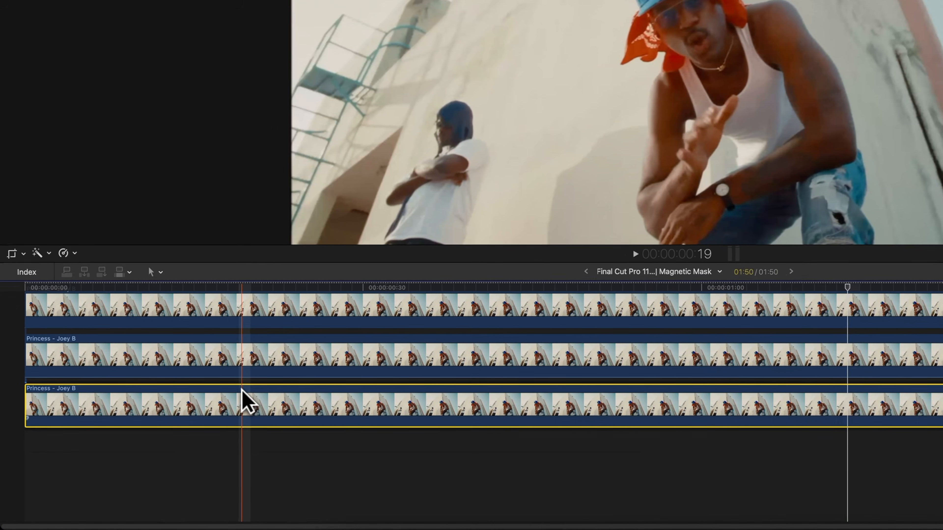
key("v")
key("v")
Duplicate the bottom clip onto the layer directly above it and apply the Draw Mask effect to the copy
left_click_drag(351, 416, 942, 319)
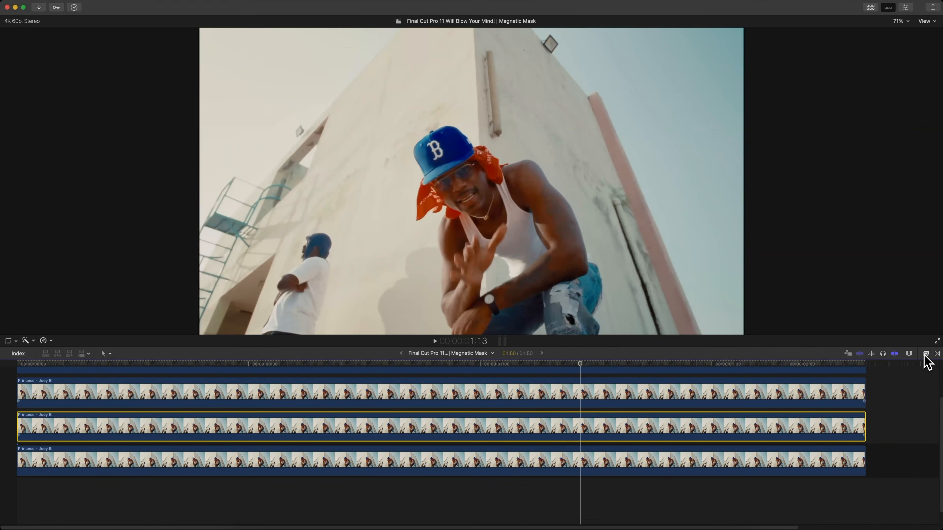
left_click(925, 355)
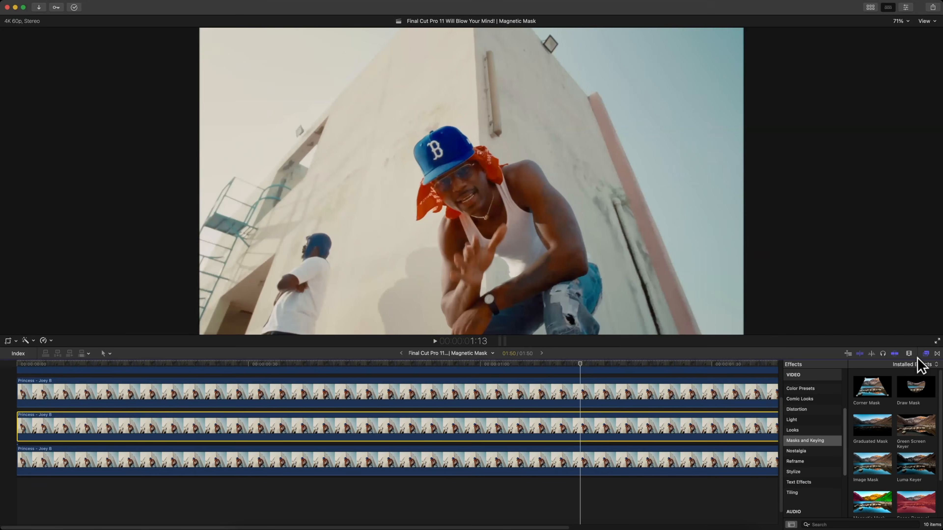
left_click_drag(916, 388, 729, 411)
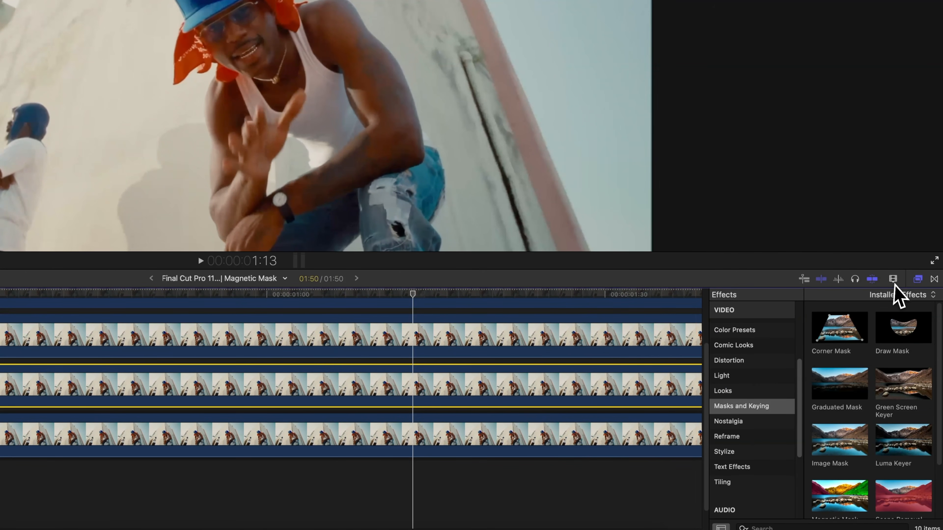
key("super+5")
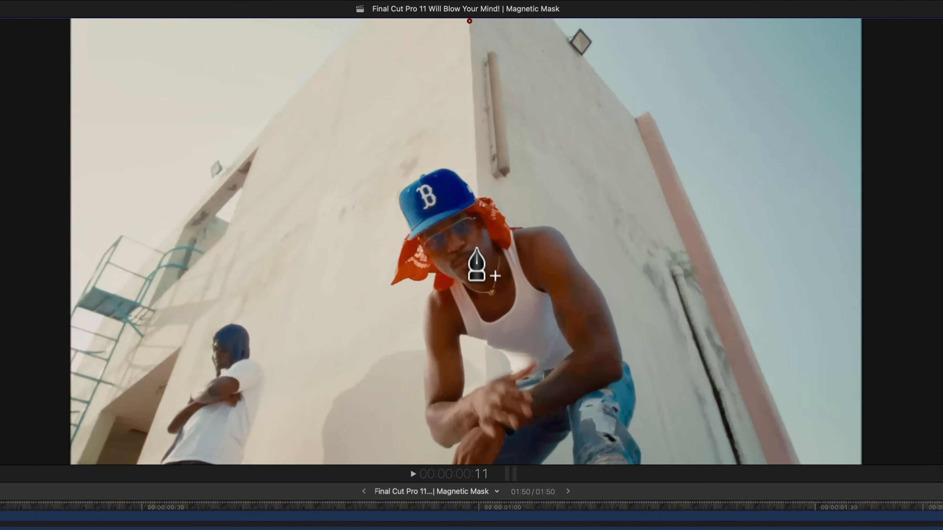
Draw a closed mask around the building's right face, following its corner, base, pink edge and roofline
left_click(486, 462)
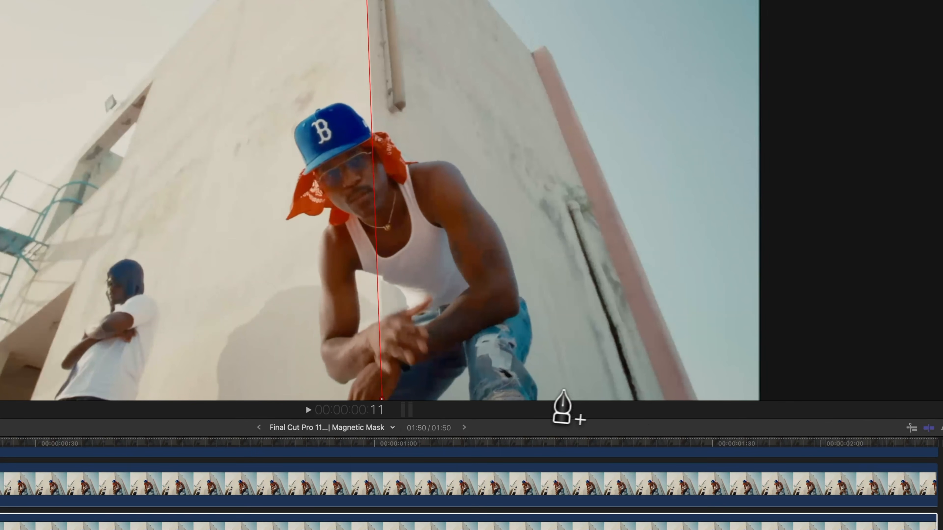
left_click(697, 402)
left_click(549, 52)
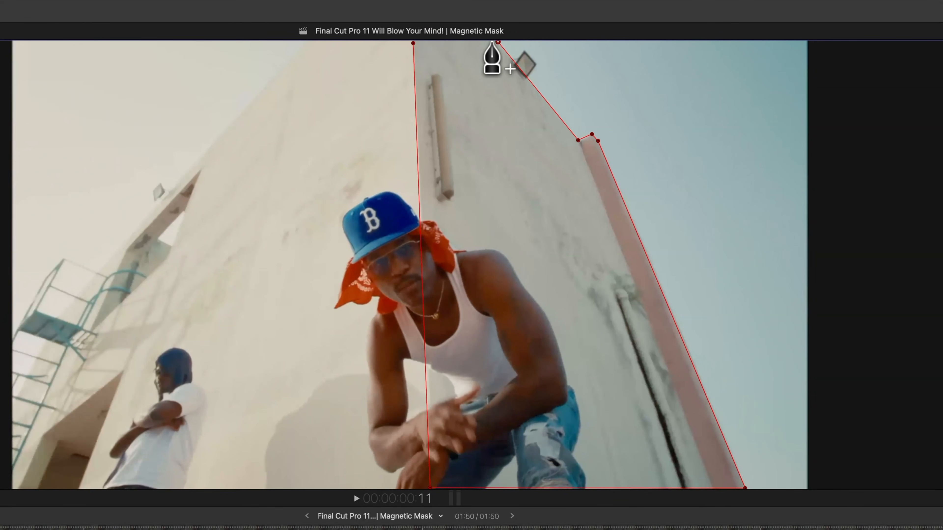
left_click(413, 42)
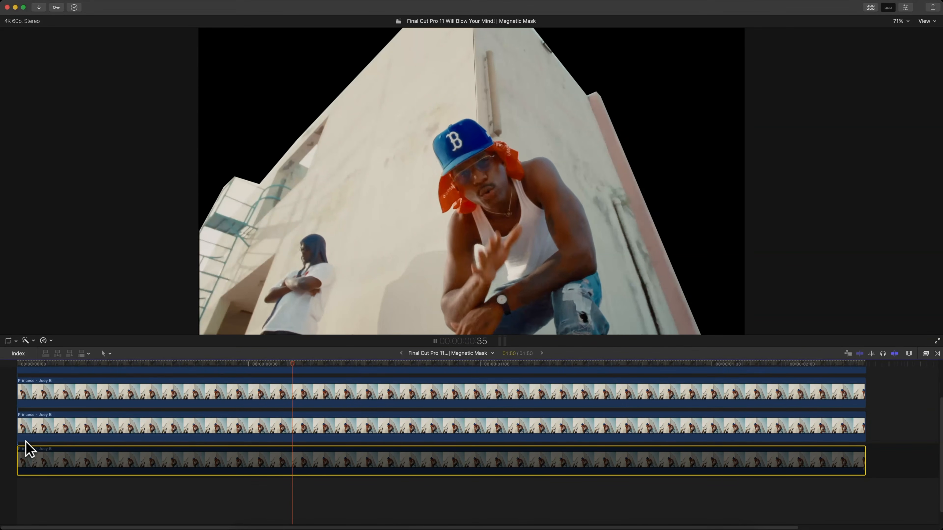
Check the two building masks by temporarily disabling the right-face and left-face layers in turn
left_click(321, 431)
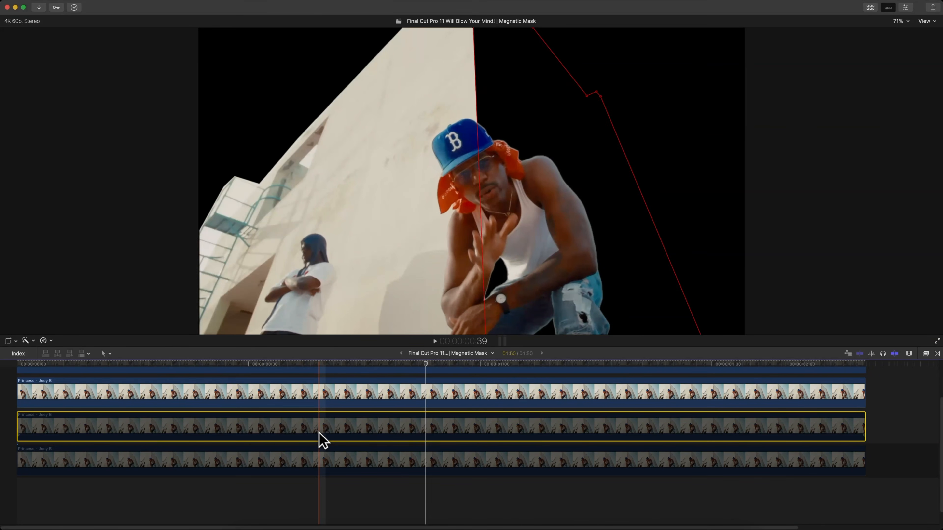
left_click(328, 389)
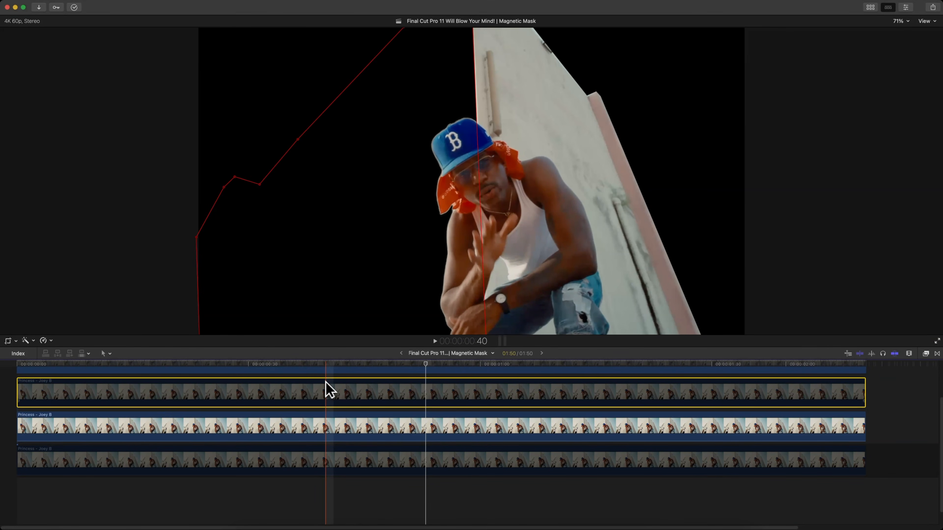
left_click(210, 459)
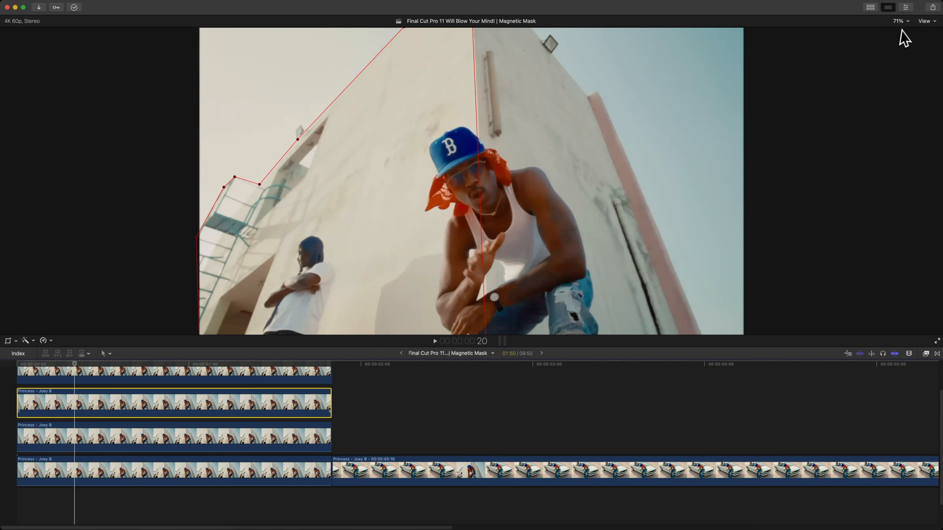
Add a Color Board correction to the left-face building layer and set its global exposure to -100%
left_click(906, 7)
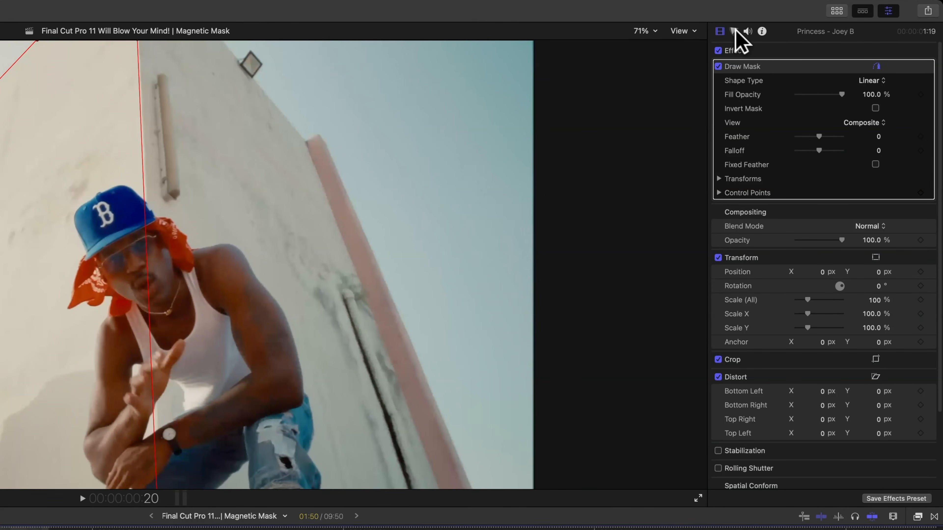
left_click(733, 32)
left_click(741, 51)
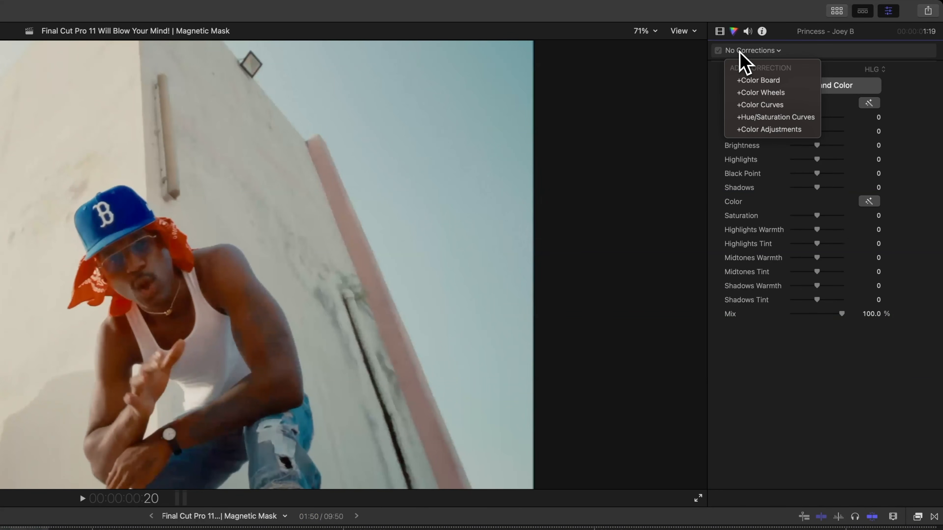
left_click(767, 80)
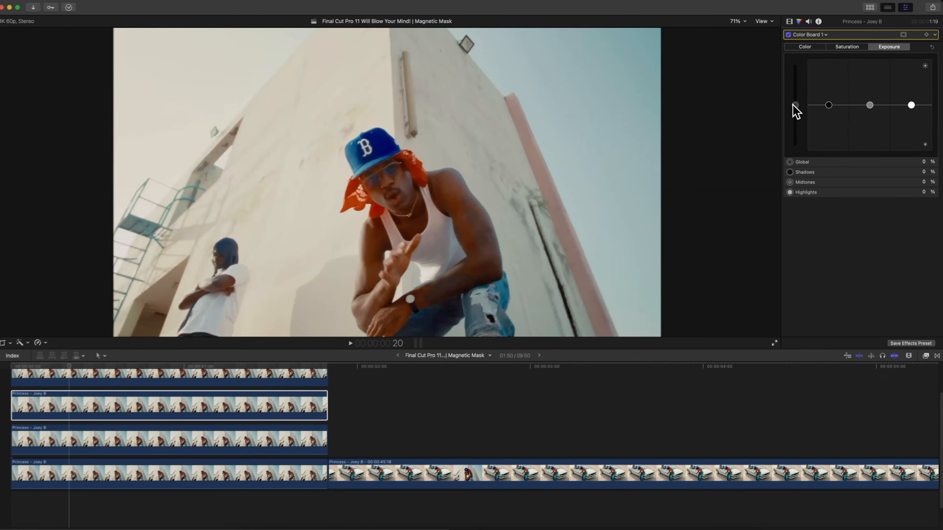
left_click_drag(728, 153, 728, 218)
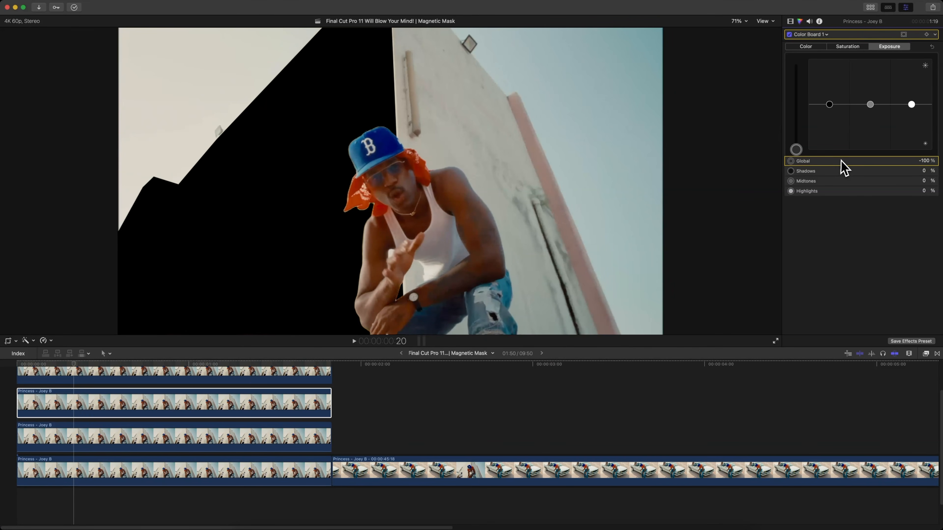
Check the bottom clip's contribution by temporarily disabling it, comparing against the right-face building layer, and restoring both
left_click(134, 437)
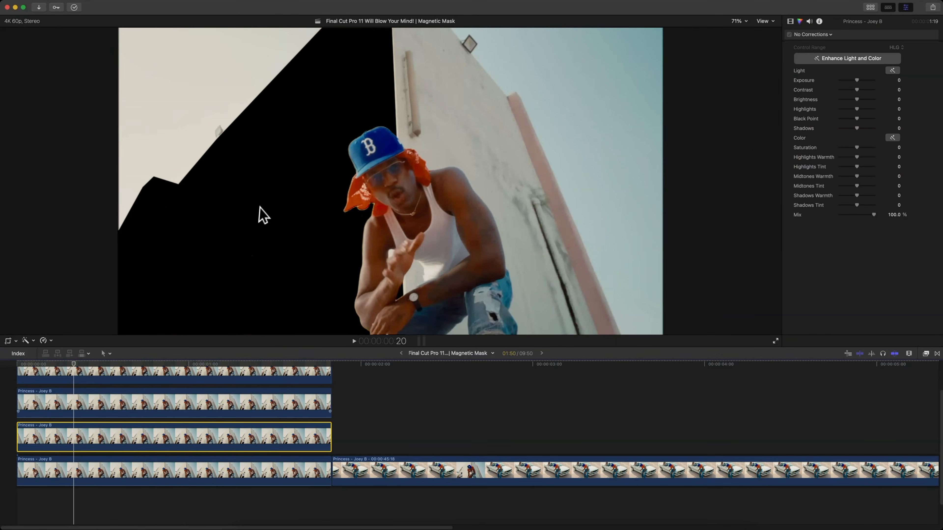
scroll(164, 416, "up", 1)
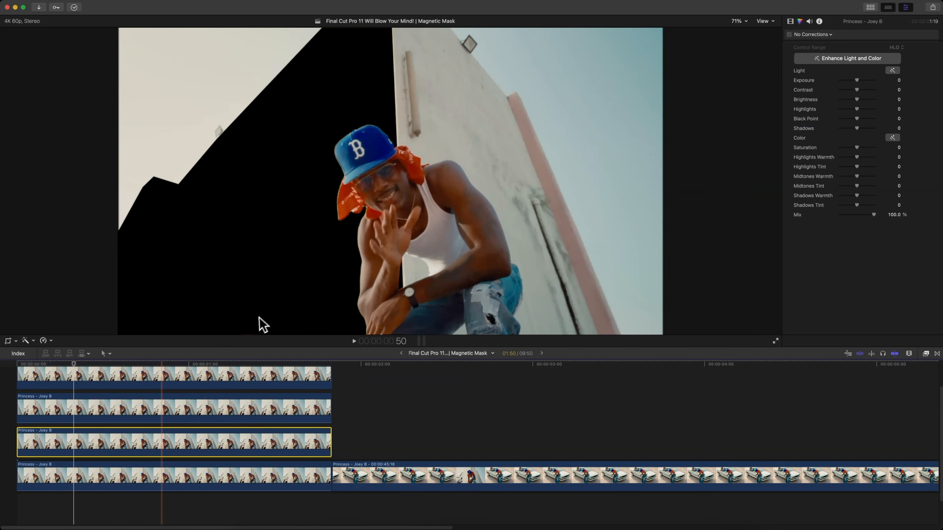
scroll(153, 421, "up", 2)
left_click(133, 483)
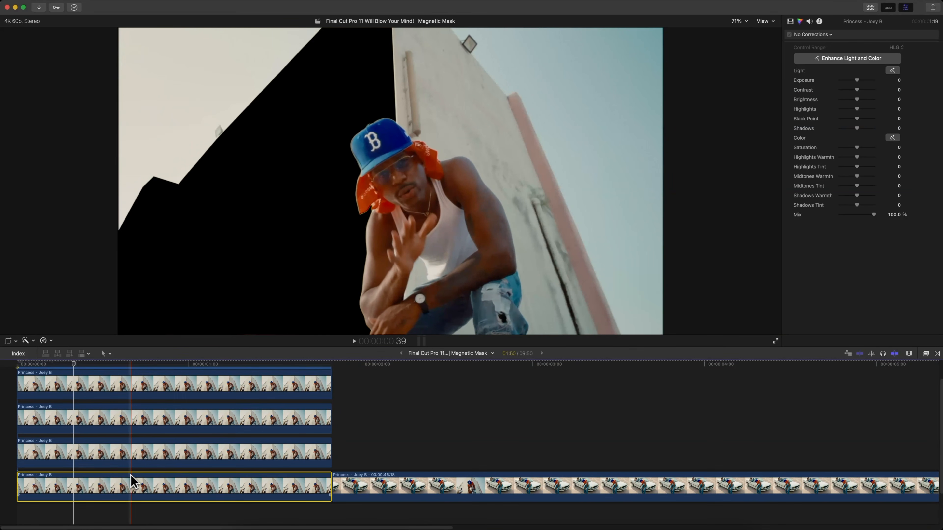
left_click(132, 484)
key("v")
left_click(134, 462)
key("v")
key("v")
left_click(136, 486)
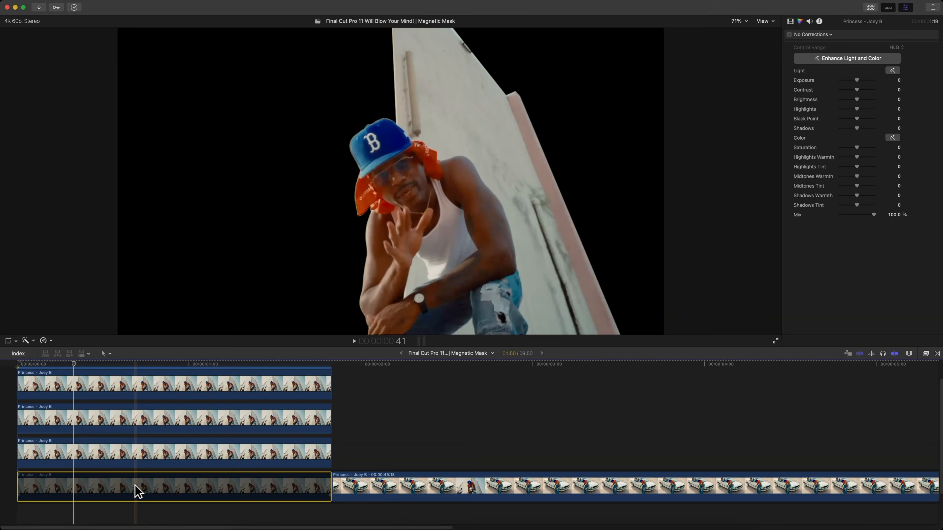
key("v")
Add a Color Board correction to the right-face building layer and lower its global exposure until the face is fully black
left_click(137, 463)
left_click(833, 36)
left_click(818, 46)
left_click_drag(731, 151, 727, 221)
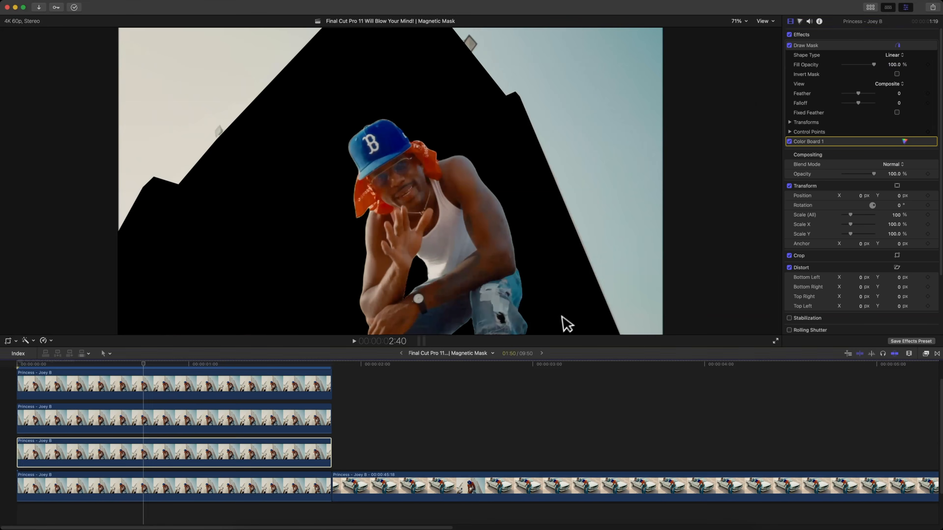
Split the white car clip in the main storyline about two seconds after its start and delete the remainder
left_click(386, 483)
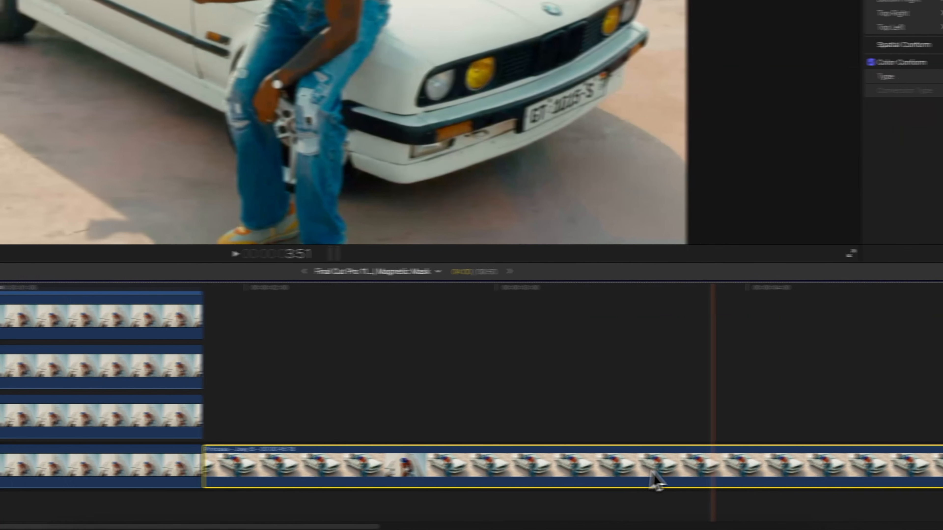
key("super+b")
left_click(839, 464)
key("Delete")
Move the shortened car clip to the start of the sequence, placing it directly beneath the left-face building layer
left_click(326, 462)
left_click_drag(464, 454, 2, 427)
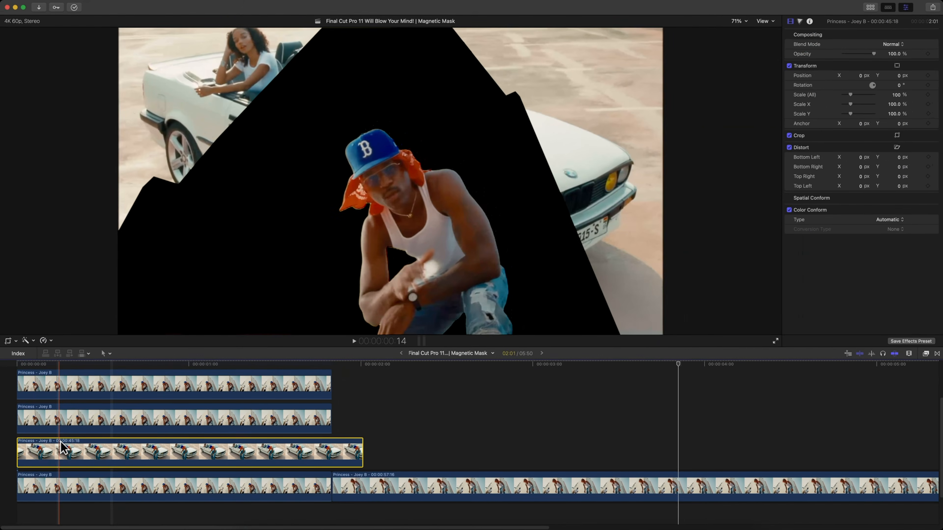
left_click_drag(61, 448, 74, 467)
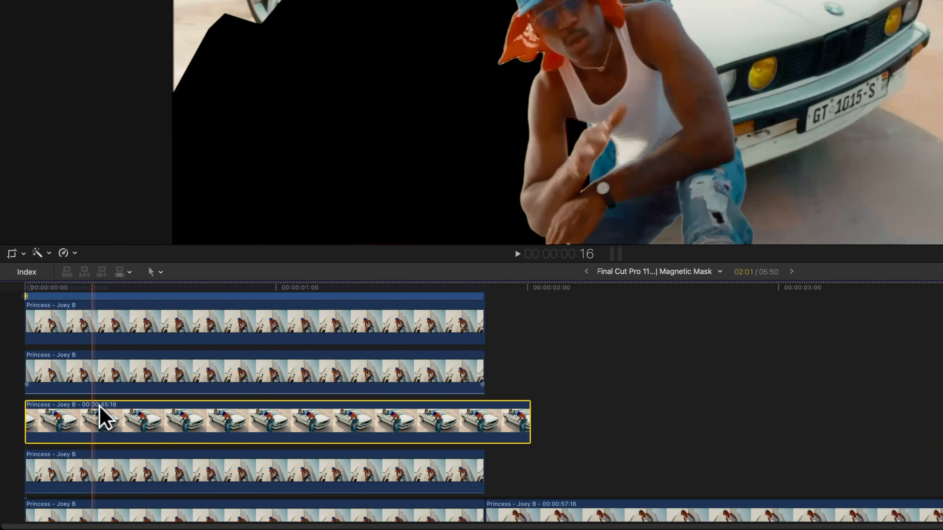
Set the left-face building layer's blend mode to Stencil Alpha
left_click(89, 364)
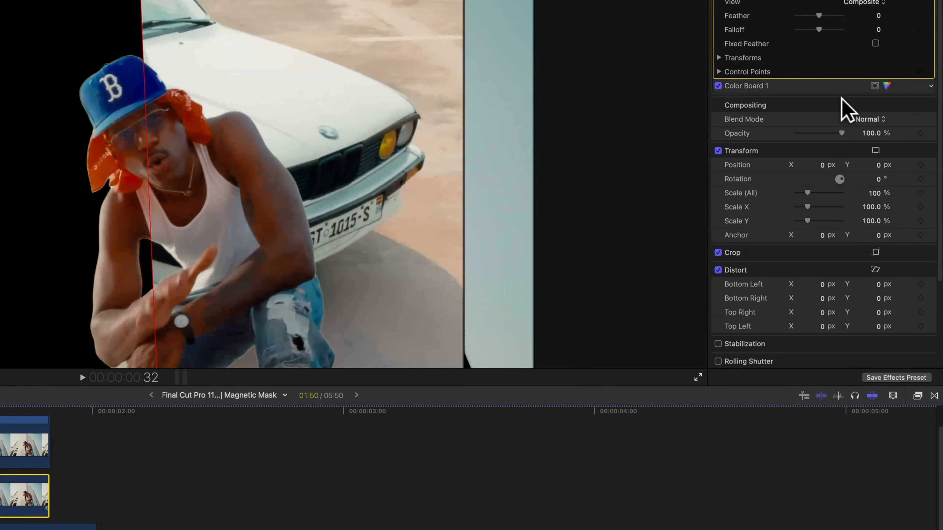
left_click(891, 165)
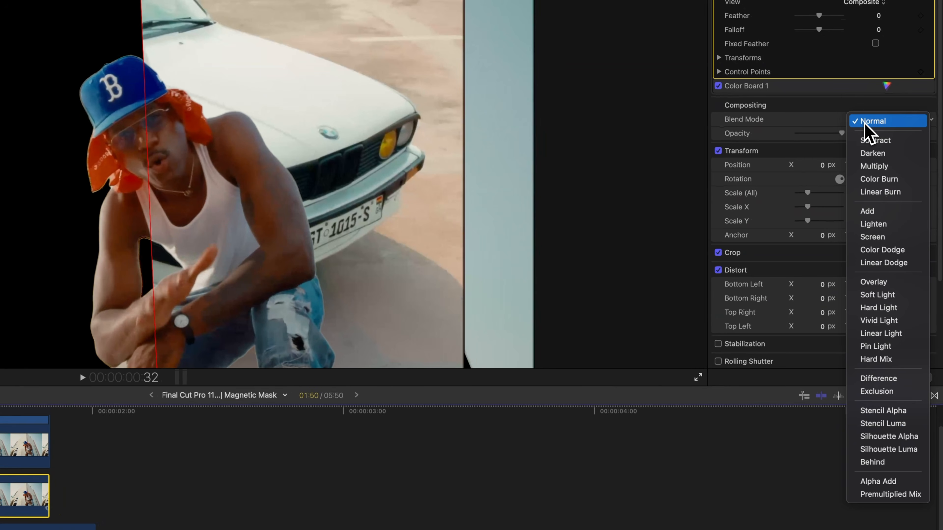
left_click(883, 411)
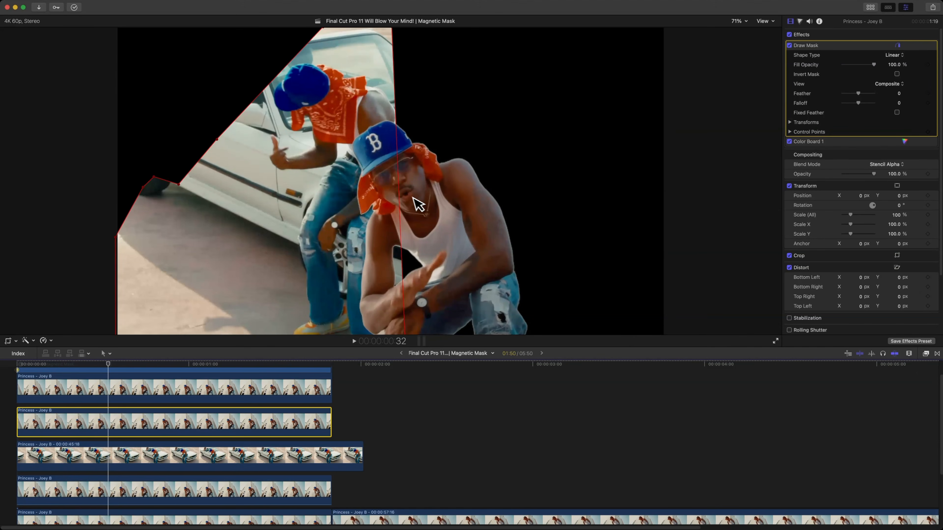
Trim the car clip's end to match the masked layers and combine it with the left-face layer as compound clip group1
left_click_drag(363, 456, 334, 437)
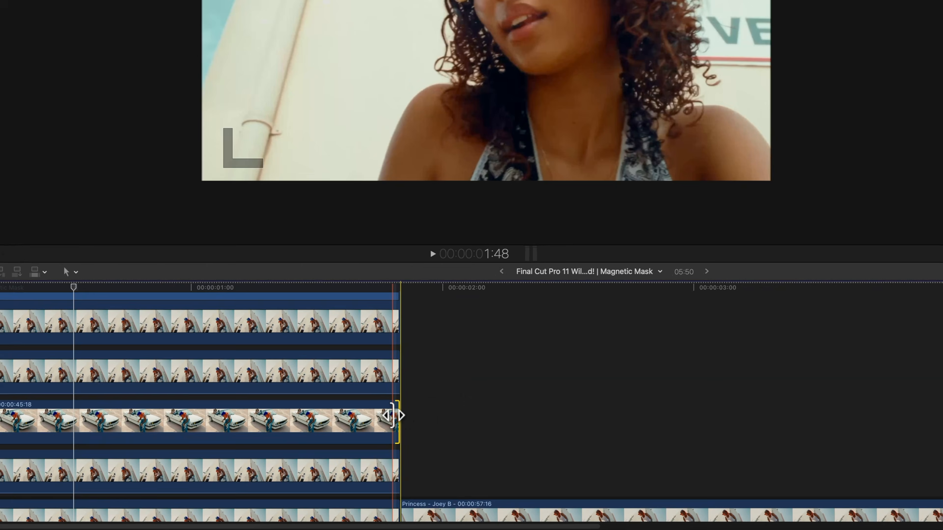
left_click_drag(416, 380, 344, 421)
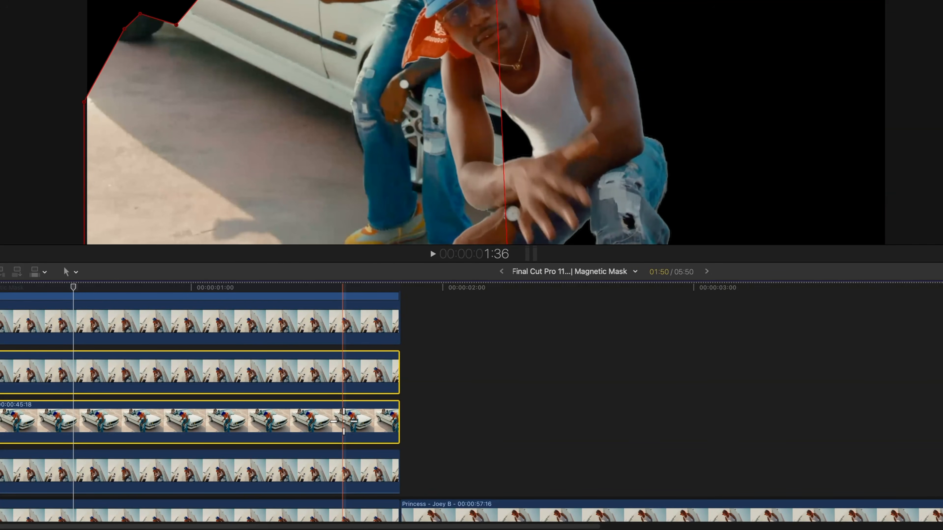
key("alt+g")
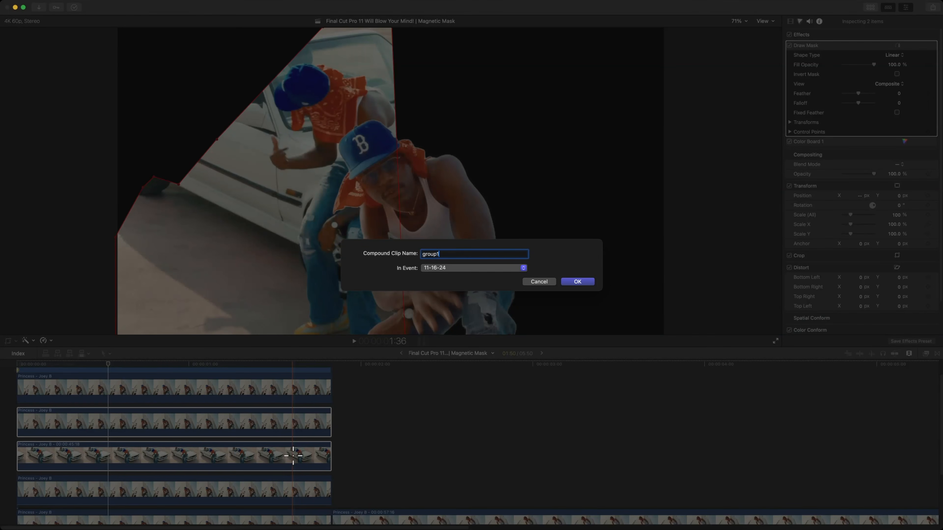
type("group1")
key("Return")
Check the right-face building layer by briefly disabling and re-enabling it
left_click(123, 474)
key("v")
key("v")
Split the woman's close-up clip in the main storyline about two seconds after its start and delete the remainder
scroll(122, 464, "down", 1)
left_click(598, 486)
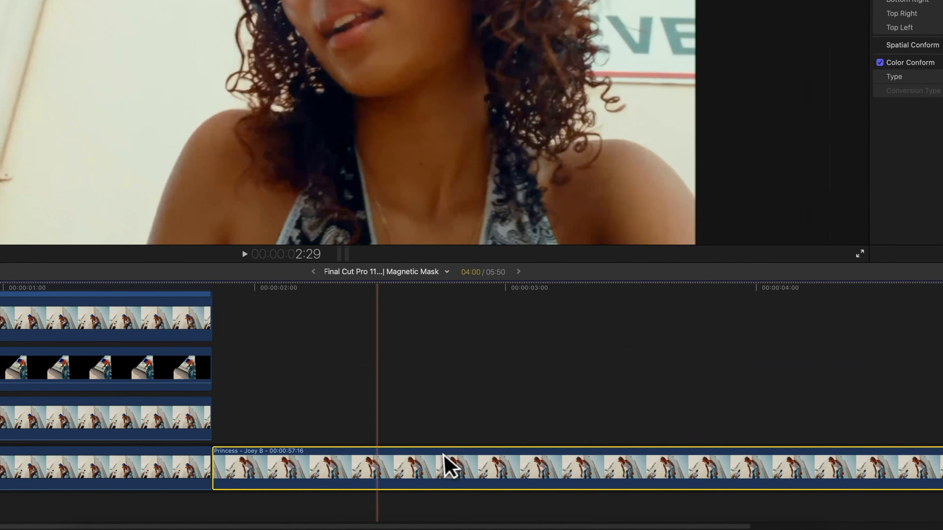
key("super+b")
left_click(704, 479)
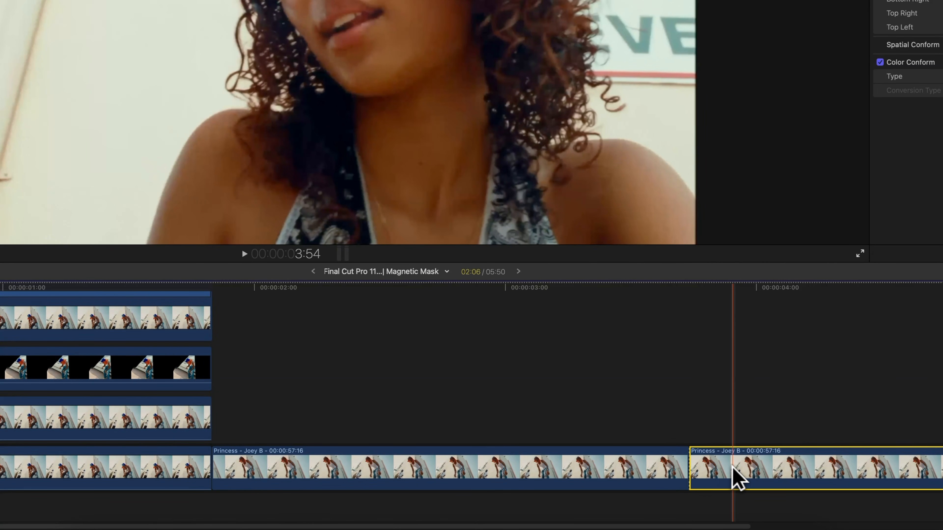
key("Delete")
Move the woman's clip beneath the right-face building layer and trim its end to match the other layers
left_click(344, 453)
left_click_drag(293, 461, 107, 416)
left_click_drag(496, 417, 485, 416)
key("shift+z")
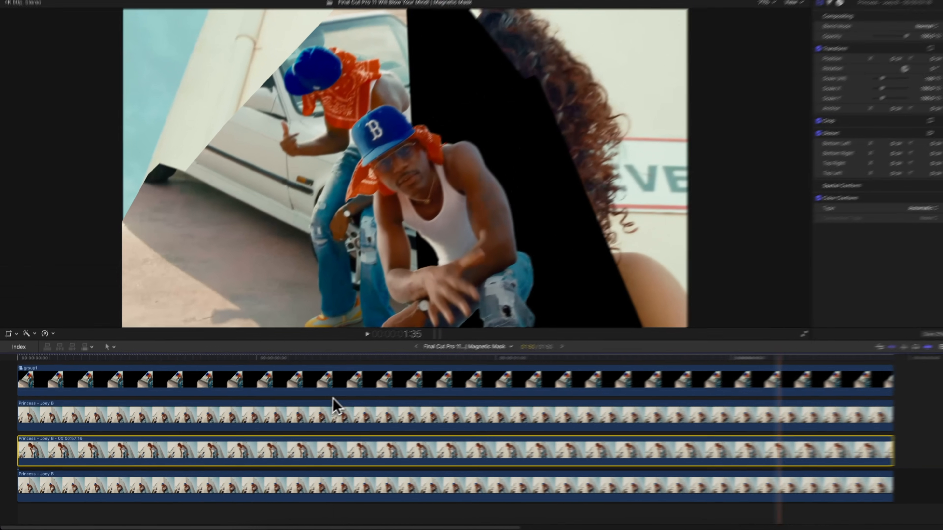
Identify the right-face building layer by toggling its visibility and set its blend mode to Stencil Alpha
left_click(313, 420)
key("v")
key("v")
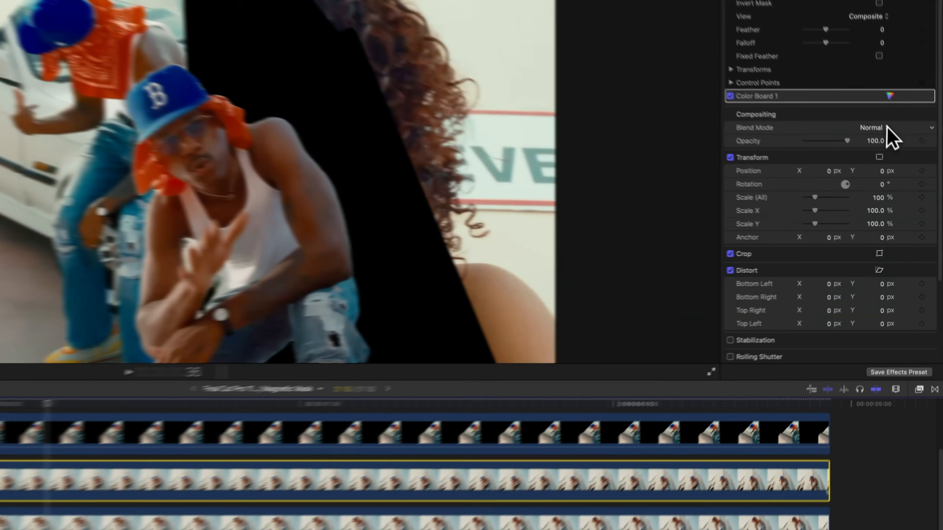
left_click(883, 128)
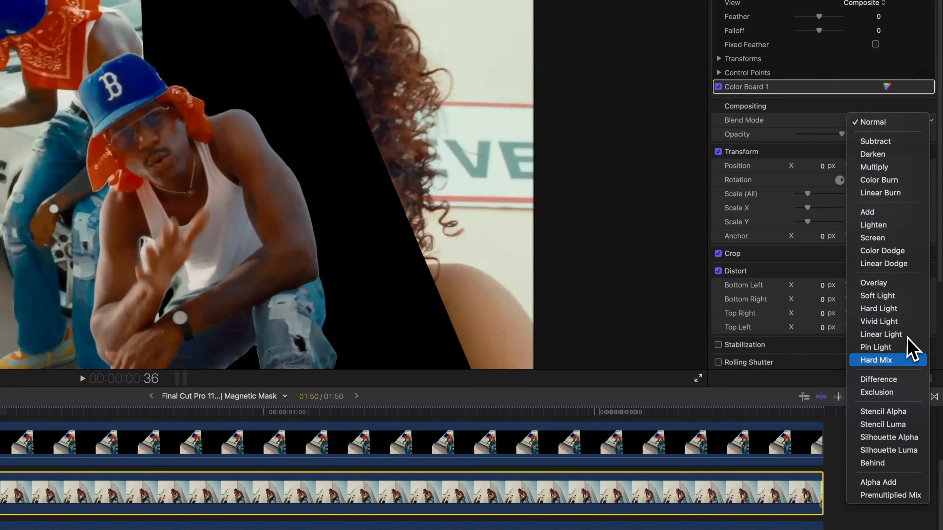
left_click(896, 410)
Increase the woman clip's X position until her face sits inside the building's right face
left_click(463, 446)
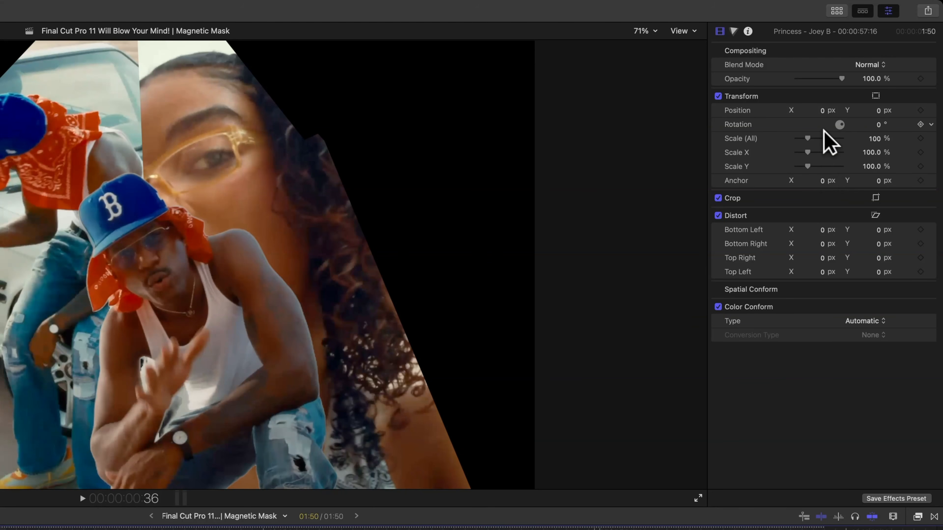
left_click_drag(824, 116, 823, 113)
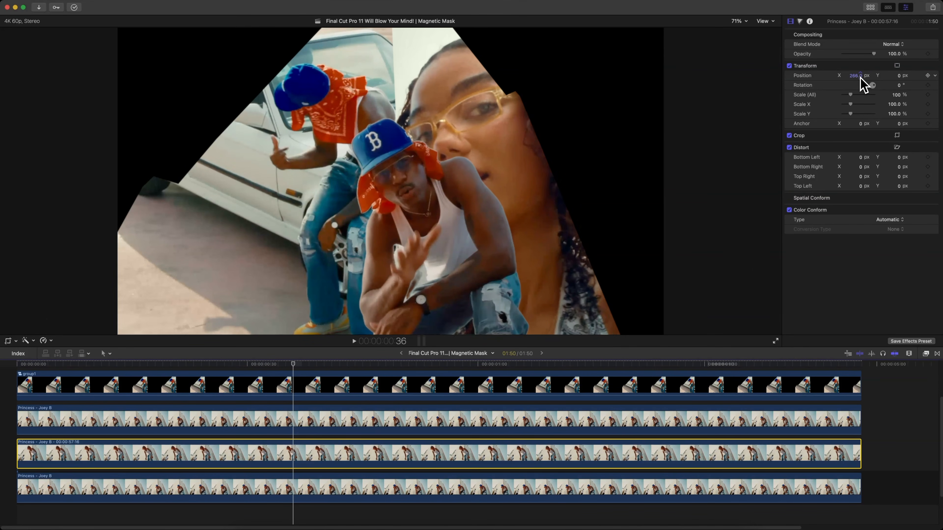
left_click_drag(860, 78, 860, 76)
Combine the woman's clip and the right-face building layer into a compound clip named group2
left_click(411, 420, "super")
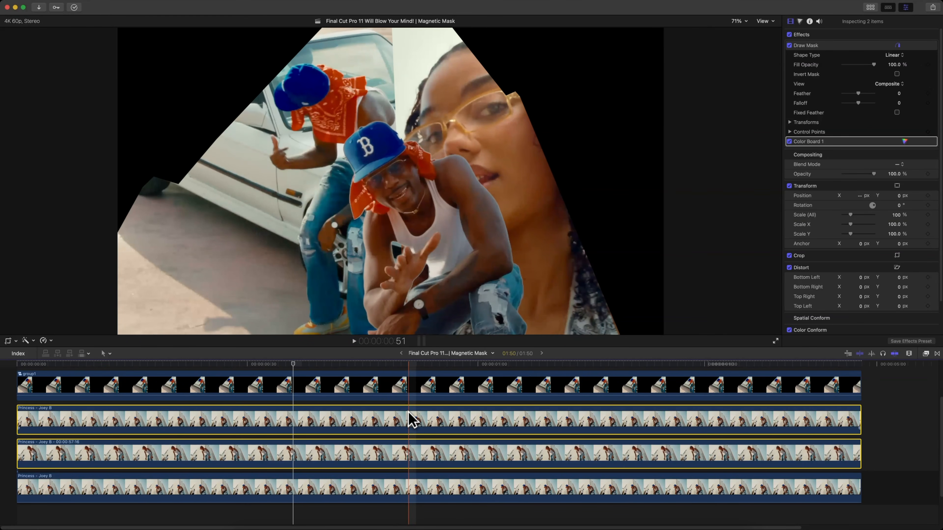
key("alt+g")
type("group2")
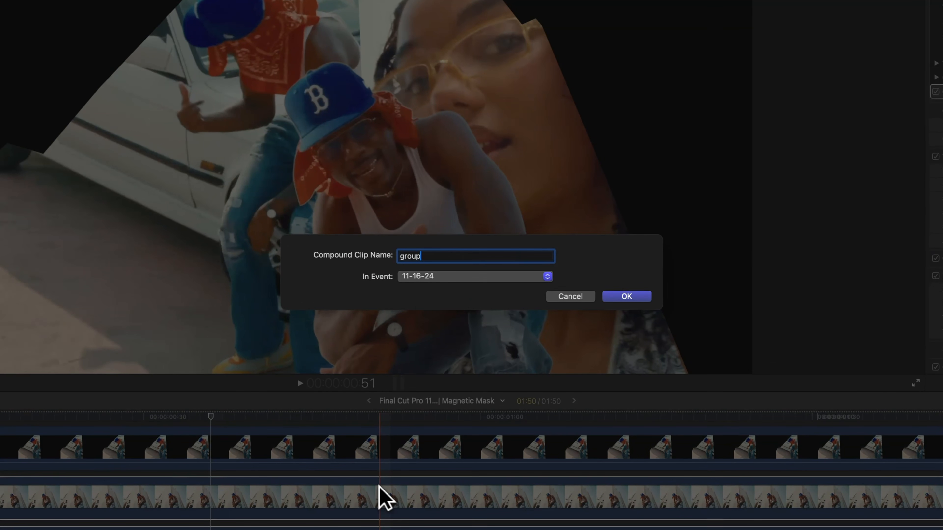
key("Return")
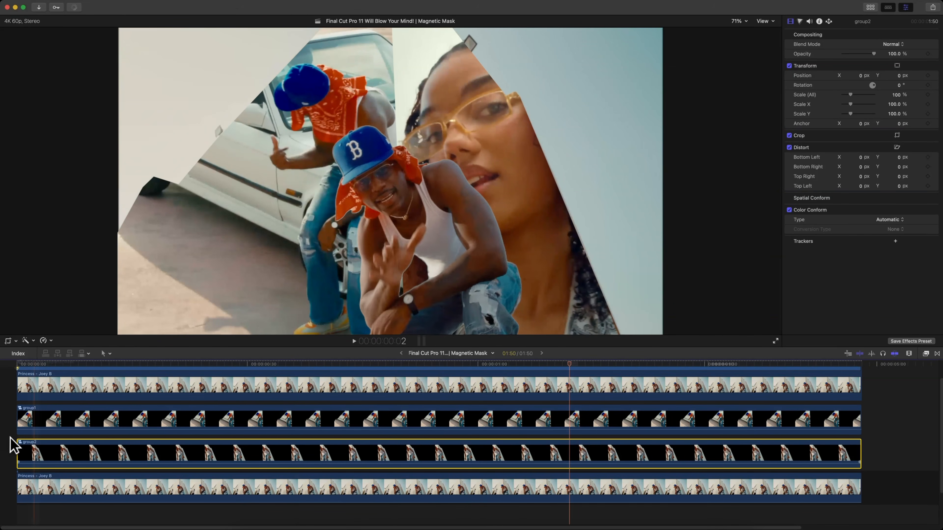
Trim group1 to about 42 frames and group2 to about 44 frames with staggered starts, and play the result
left_click(76, 419)
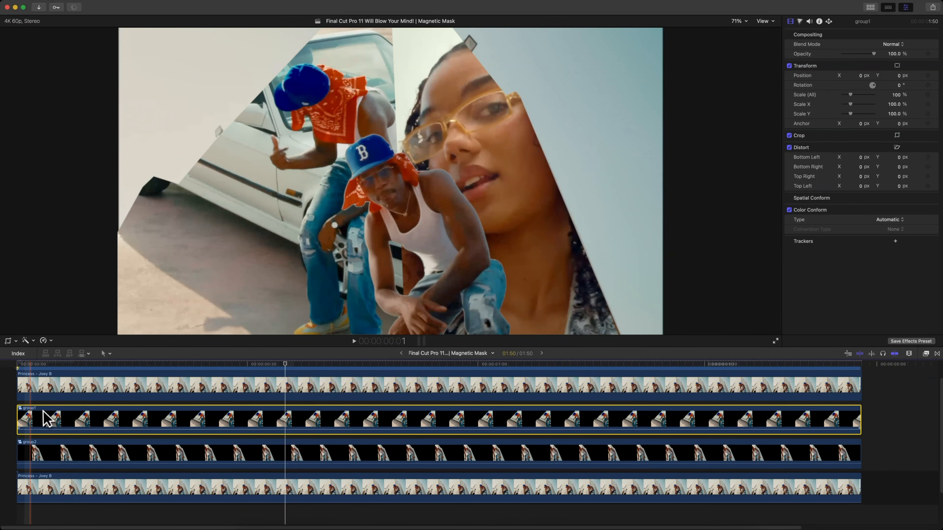
left_click_drag(19, 418, 152, 421)
left_click_drag(22, 453, 240, 455)
key("space")
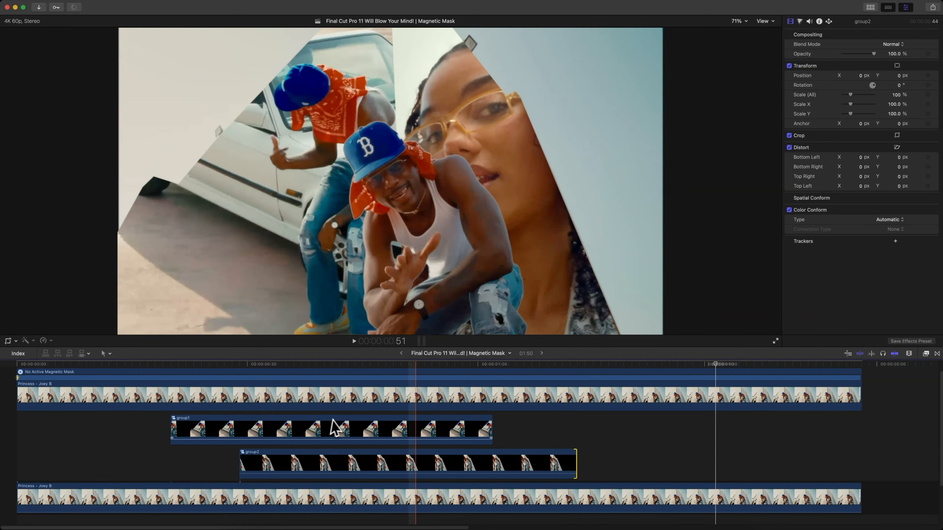
Find the Negative video effect in the effects library and apply it to group1
left_click(449, 423)
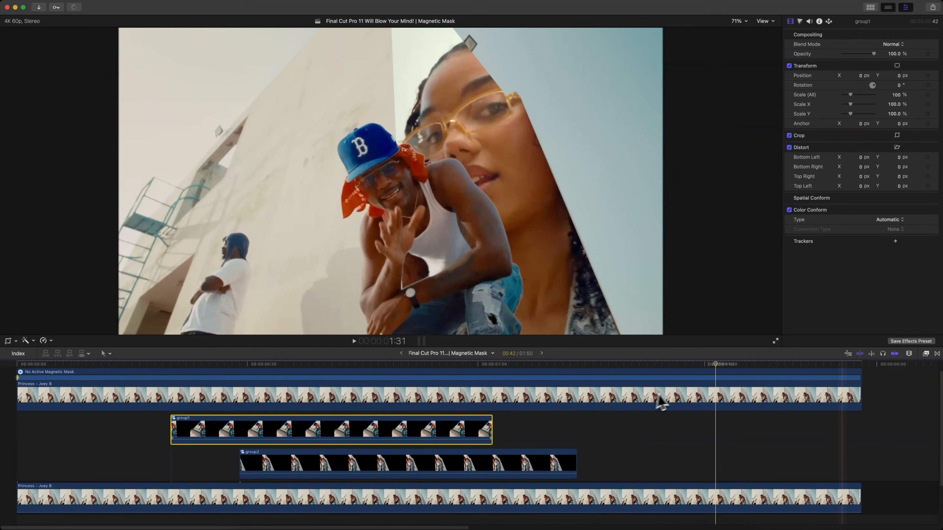
left_click(925, 353)
scroll(811, 408, "up", 5)
left_click(808, 406)
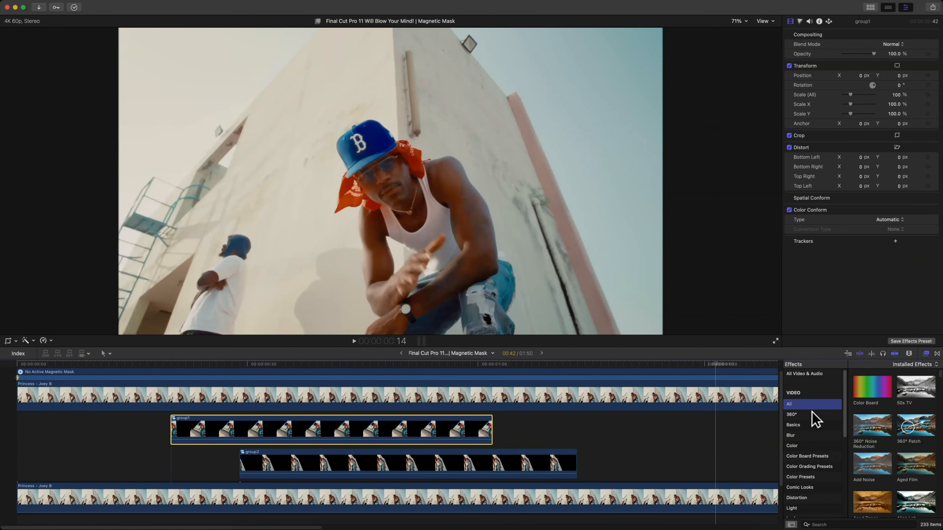
left_click(869, 523)
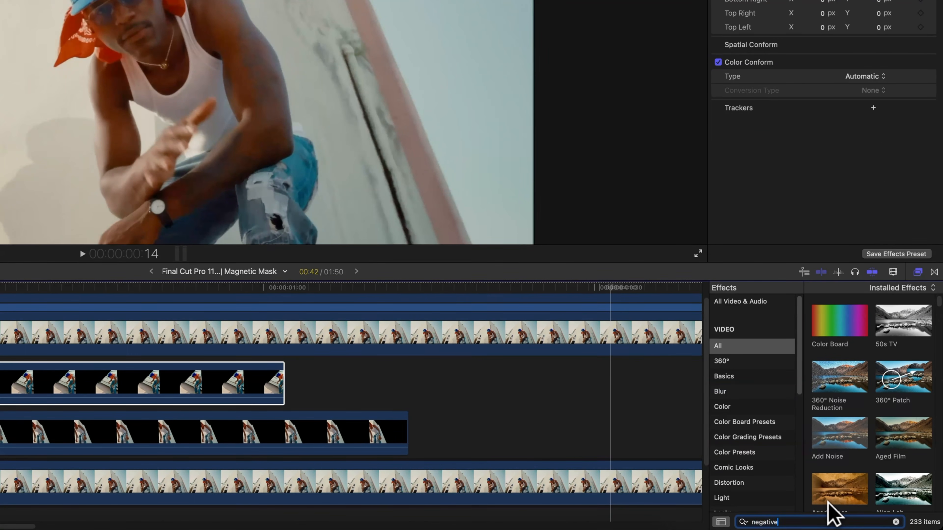
left_click_drag(840, 321, 0, 398)
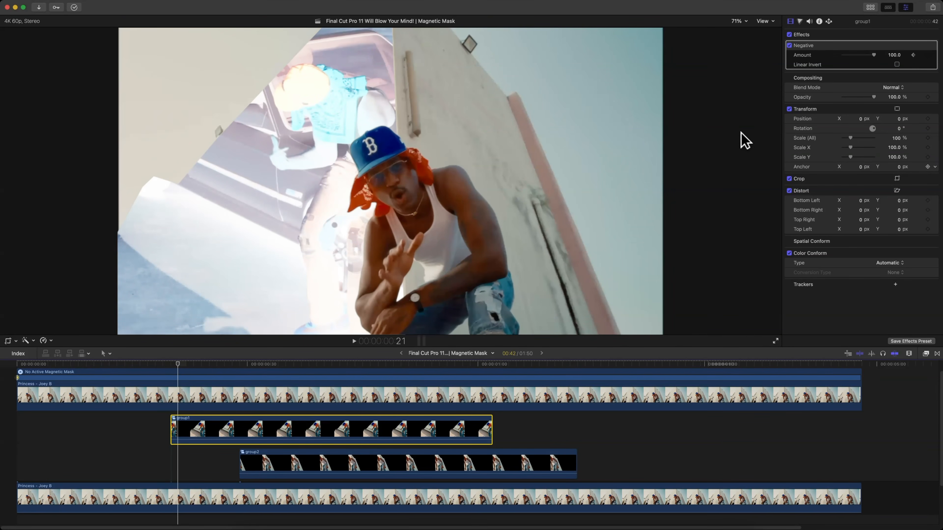
Keyframe the Negative amount from 100 down to 0 near the start of group1 and of group2
left_click_drag(874, 55, 842, 55)
key("space")
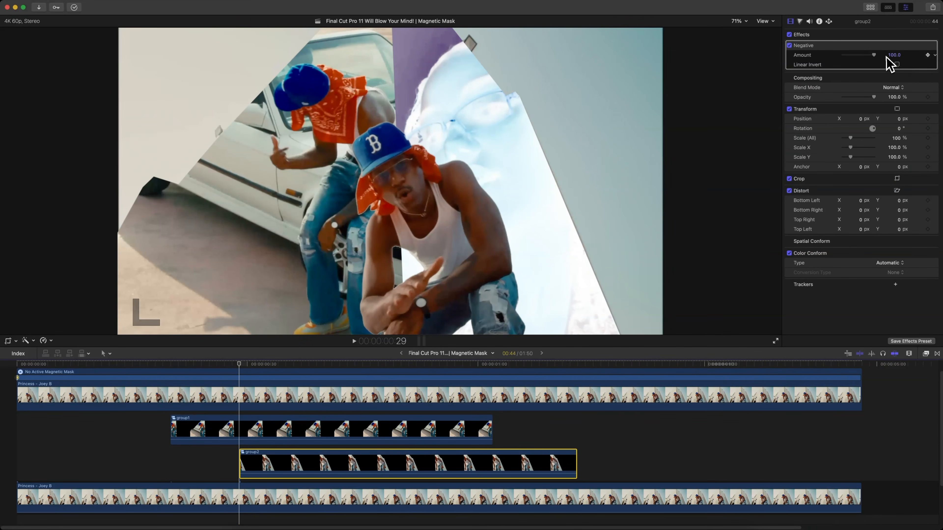
left_click_drag(873, 55, 789, 56)
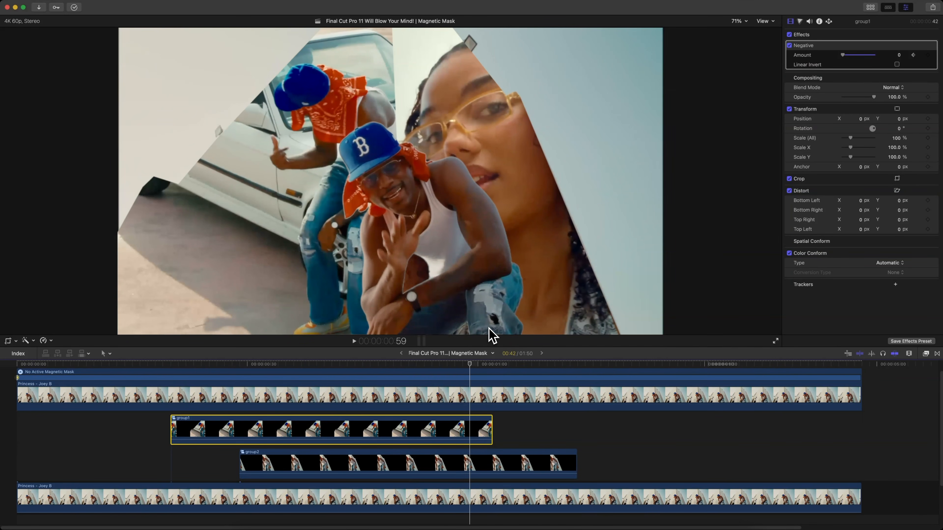
Keyframe group1's Negative amount to 100 near its end, preview the animation, and go to the end of group2
left_click_drag(848, 55, 924, 56)
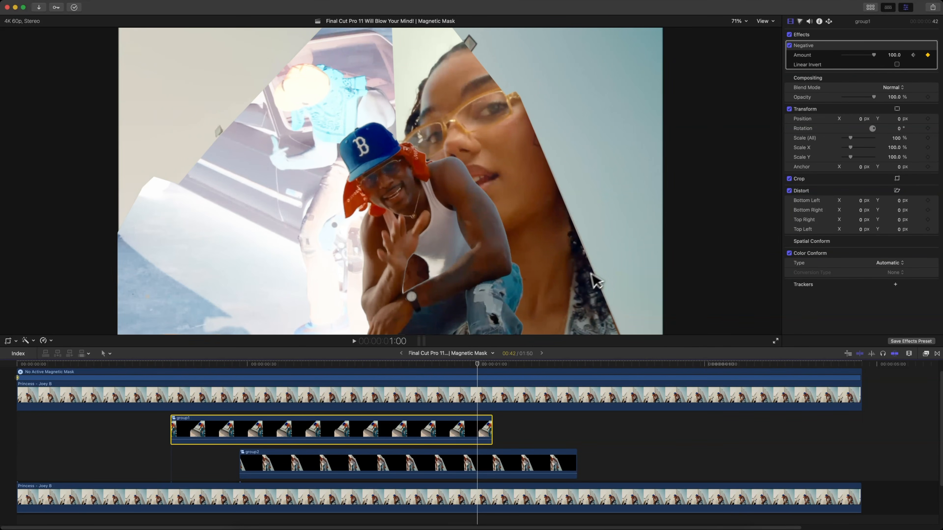
key("space")
key("space")
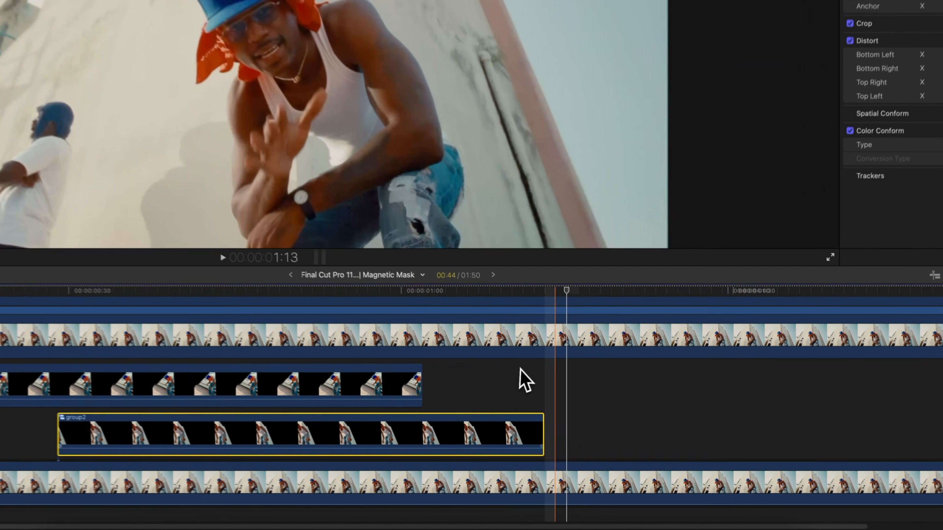
left_click(546, 291)
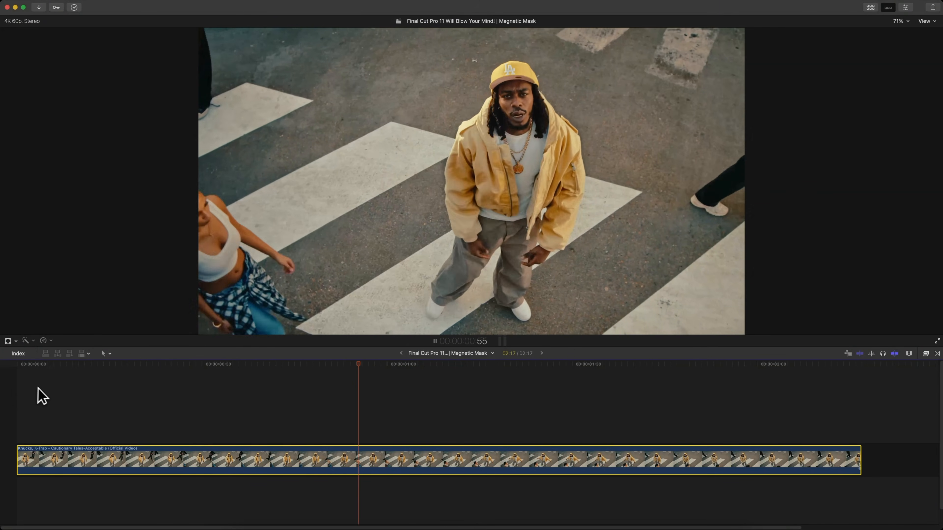
Duplicate the crosswalk clip directly above itself and add a Magnetic Mask to the upper copy from its first frame
key("space")
left_click_drag(177, 458, 171, 419)
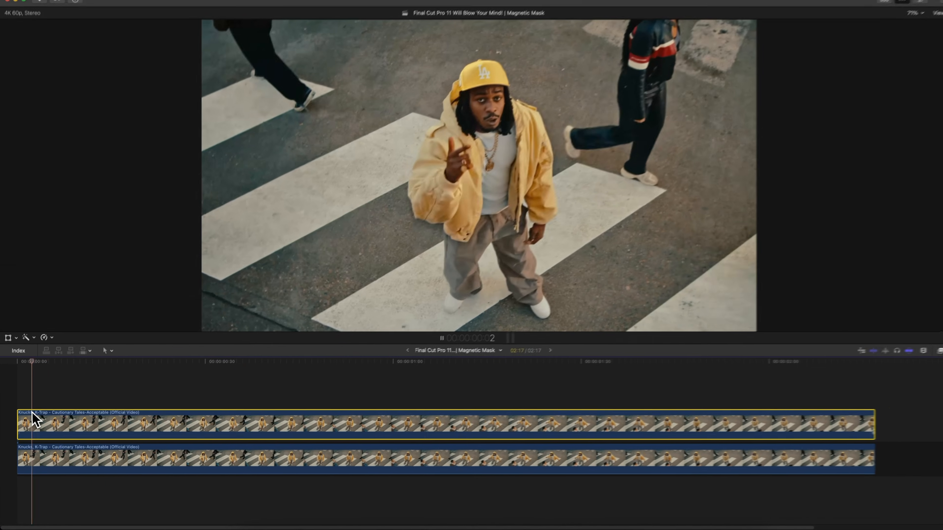
key("space")
left_click(46, 321)
left_click(17, 393)
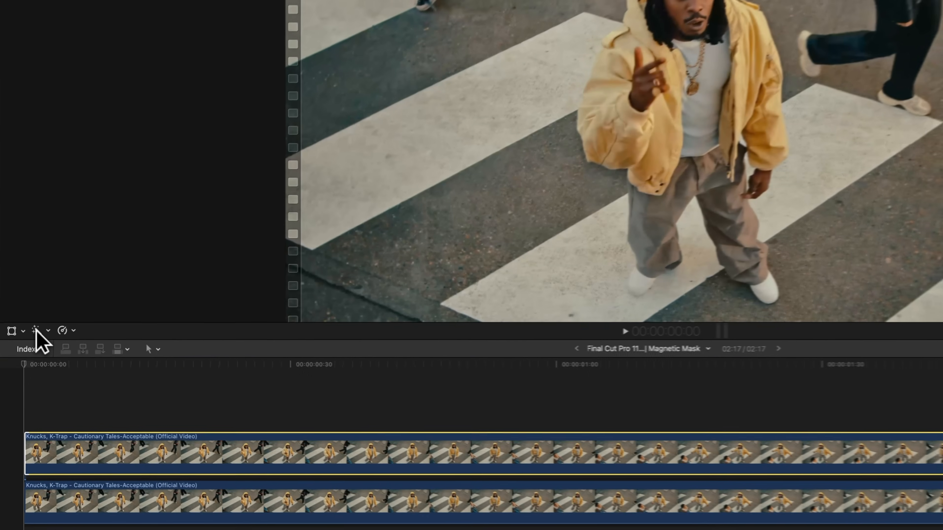
left_click(25, 340)
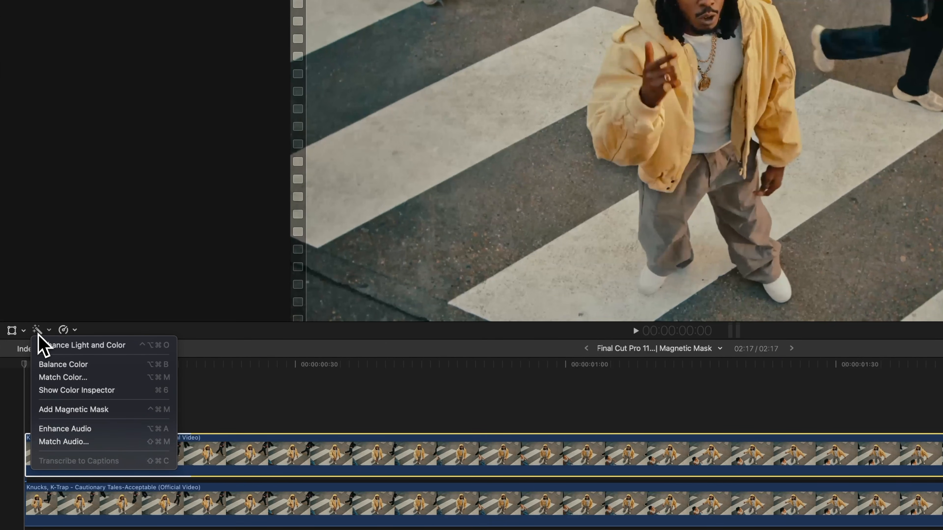
left_click(67, 410)
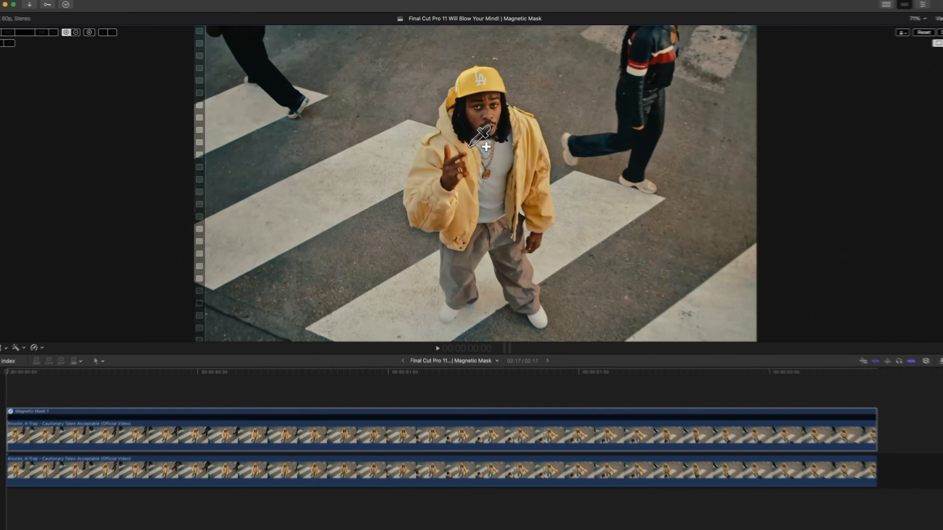
Mask the whole man in the yellow jacket, including his shoes, analyze the clip, and finish the mask
left_click(706, 60)
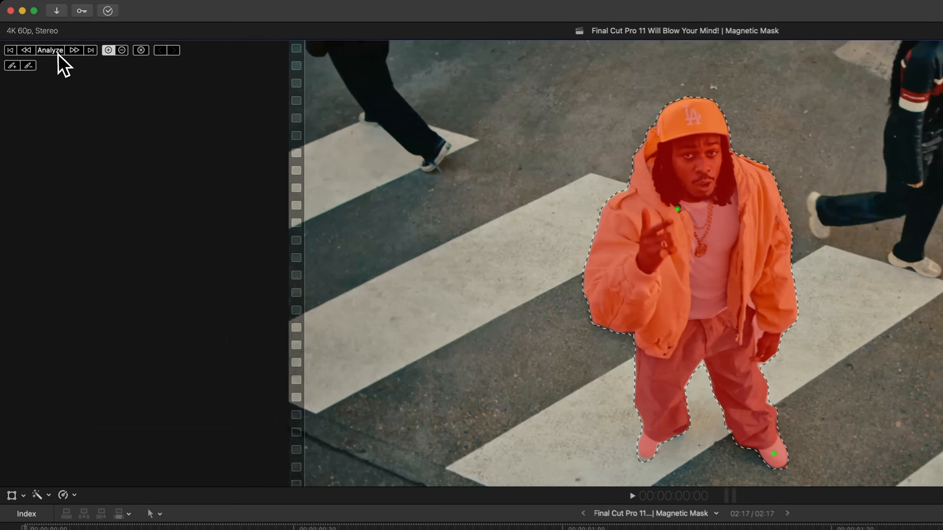
left_click(34, 34)
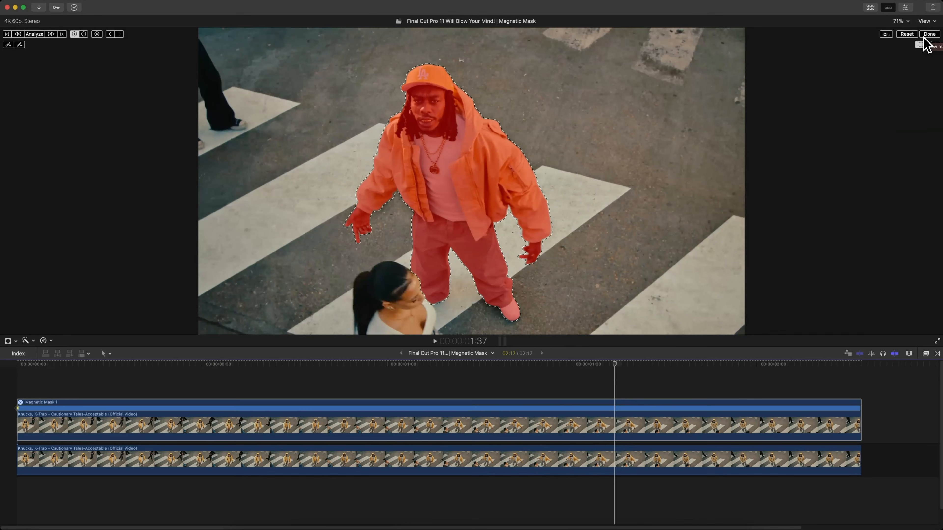
left_click(930, 34)
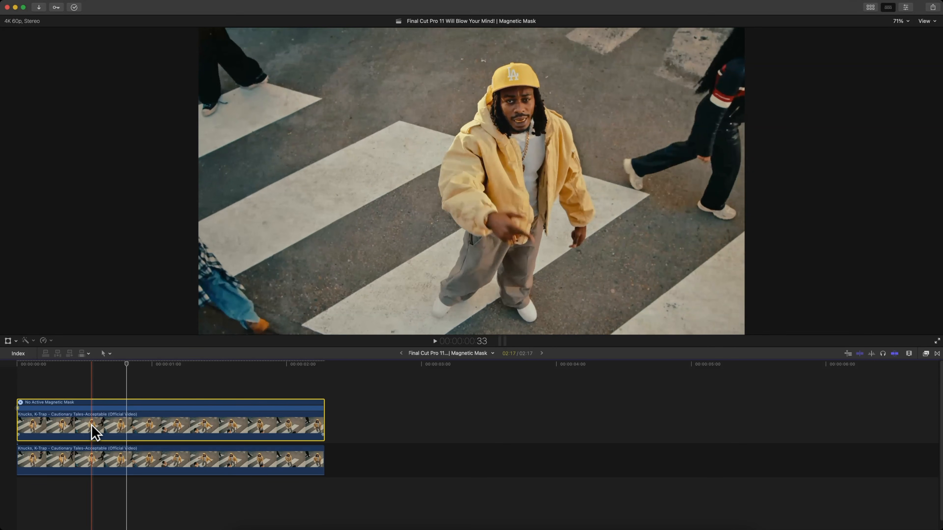
Duplicate the masked clip onto a layer above, insert a freeze frame of the masked man at about frame 34, and play it
key("shift+z")
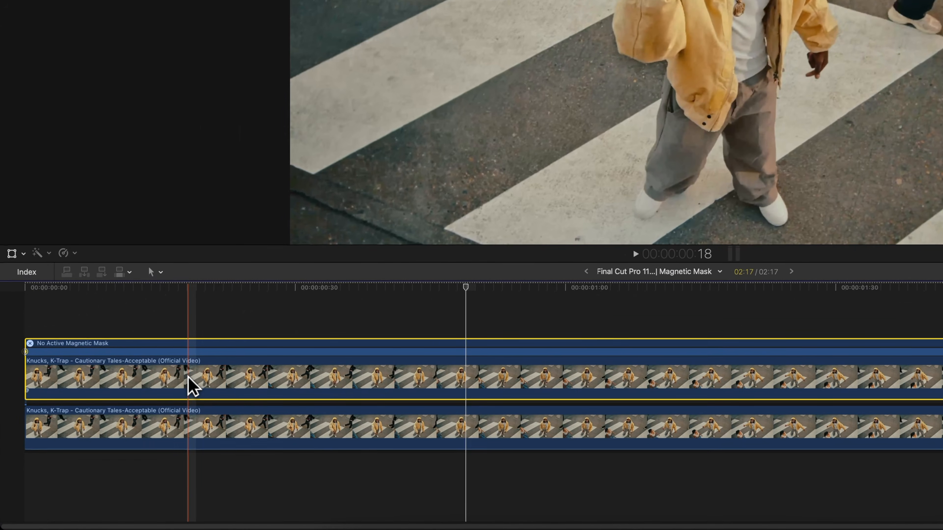
left_click_drag(153, 414, 186, 389)
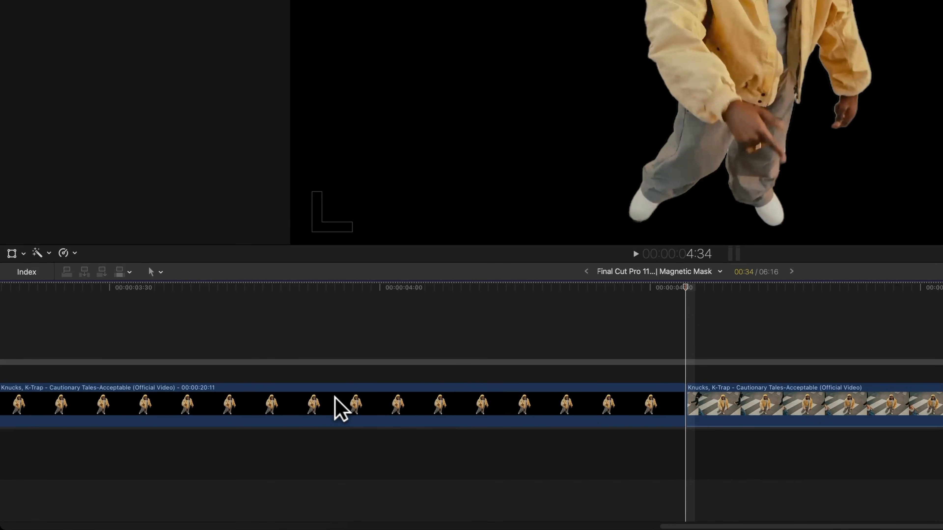
key("space")
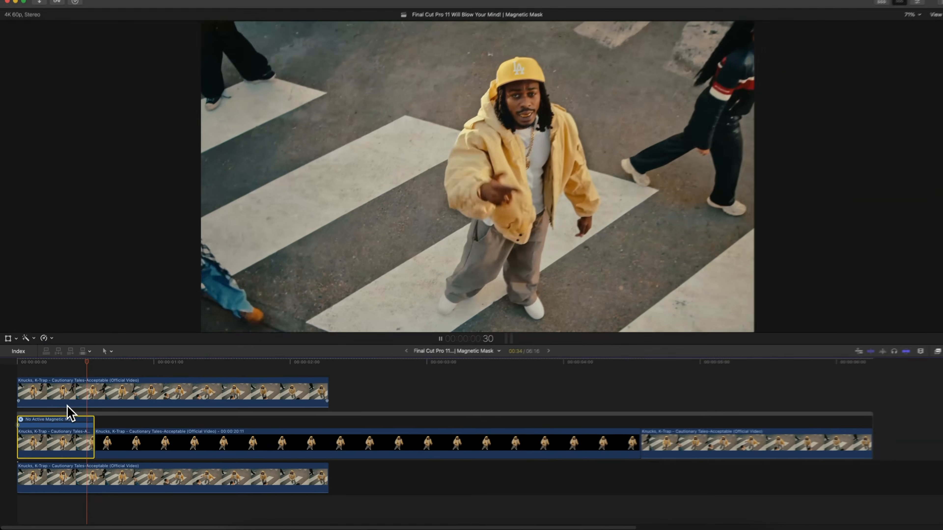
key("space")
key("space")
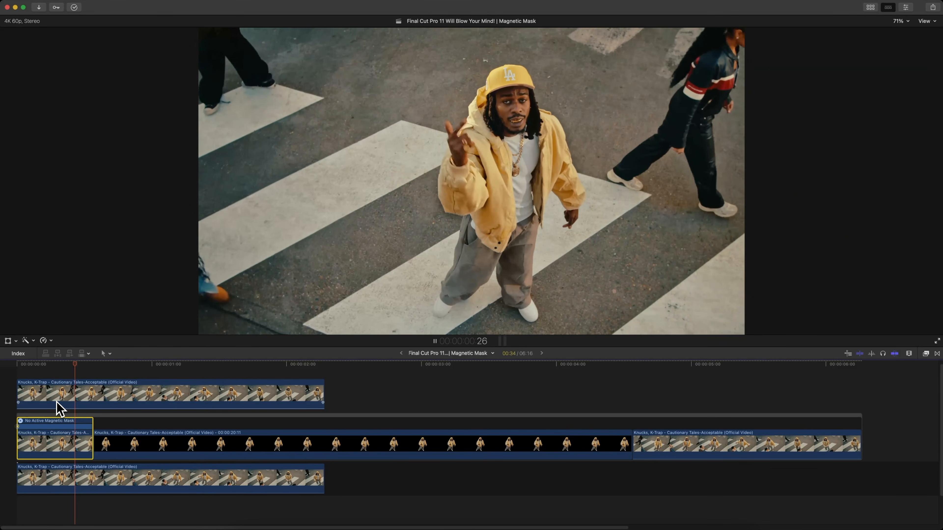
key("space")
Shorten the freeze frame on the middle layer to about 42 frames and play the result
left_click_drag(631, 449, 192, 432)
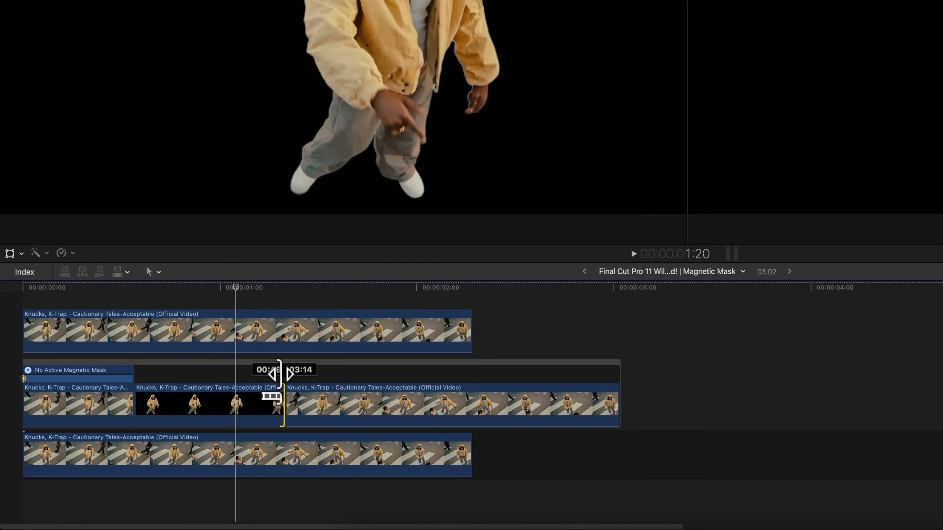
left_click_drag(280, 374, 268, 375)
key("space")
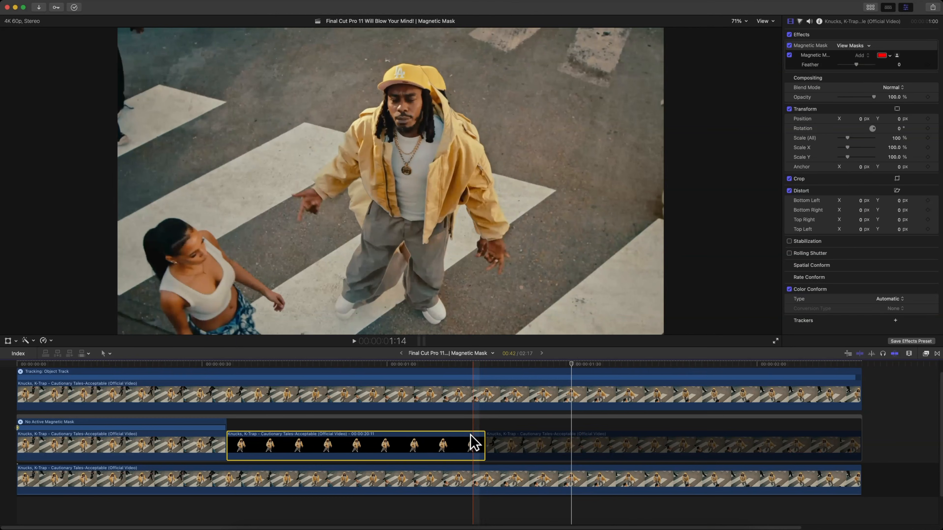
Keyframe the freeze frame's Opacity from 100% at 1:11 to 0% at 1:15, and play the fade
left_click(472, 435)
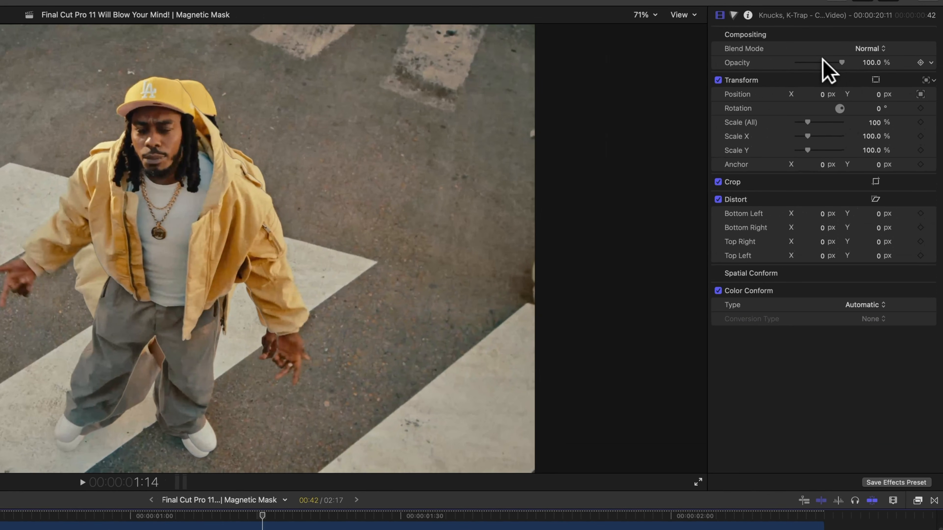
left_click_drag(860, 53, 842, 62)
left_click(231, 513)
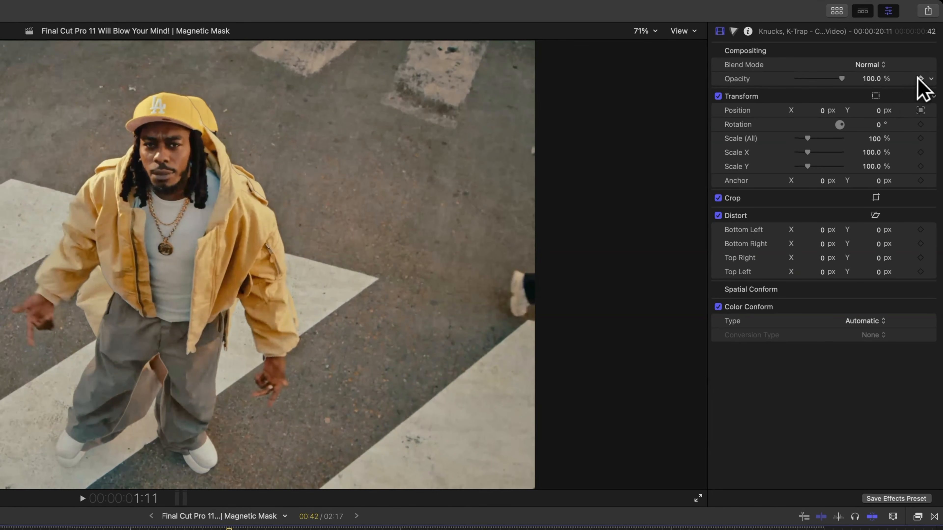
left_click(918, 78)
left_click_drag(467, 364, 478, 367)
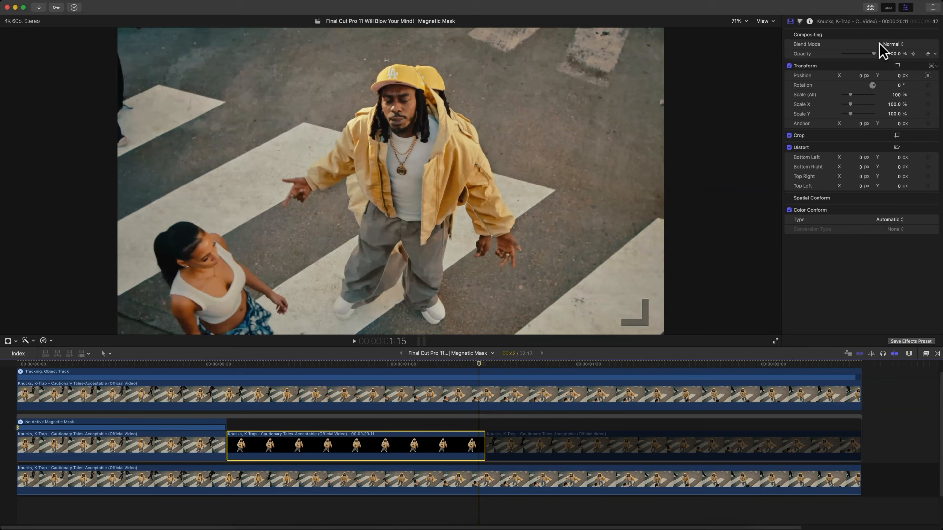
key("space")
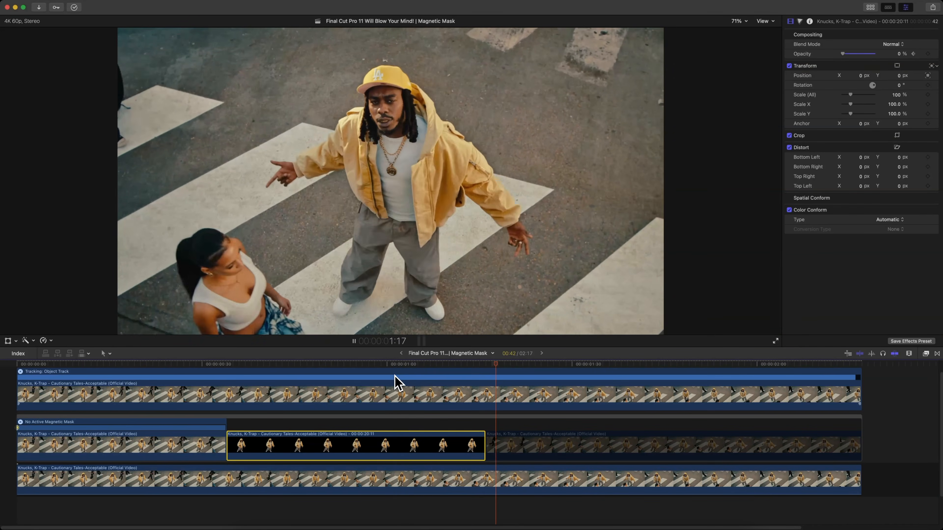
Find the SurgeFX - Liquid Explosion title and place it above the last part of the freeze frame, starting at frame 58
key("space")
left_click(871, 6)
key("space")
key("space")
key("space")
key("space")
key("space")
key("space")
key("space")
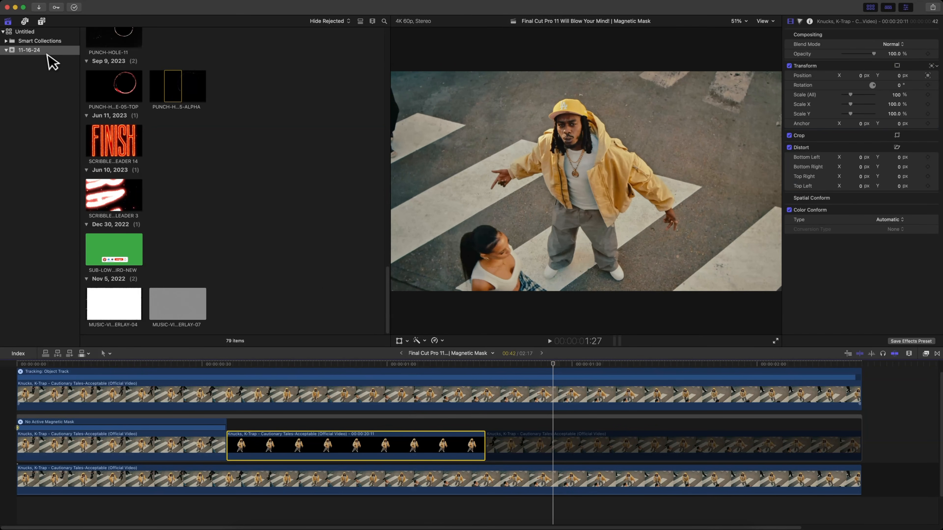
key("super+alt+1")
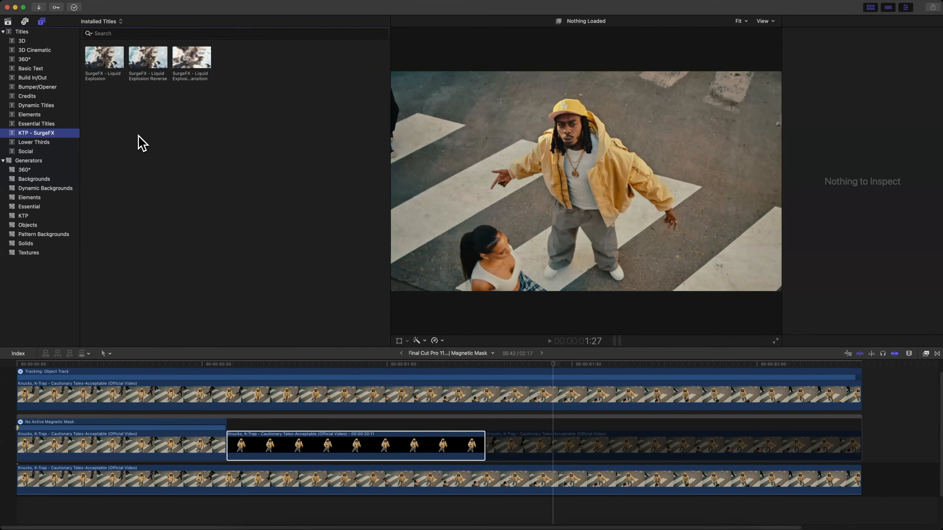
left_click(94, 62)
left_click_drag(93, 63, 313, 407)
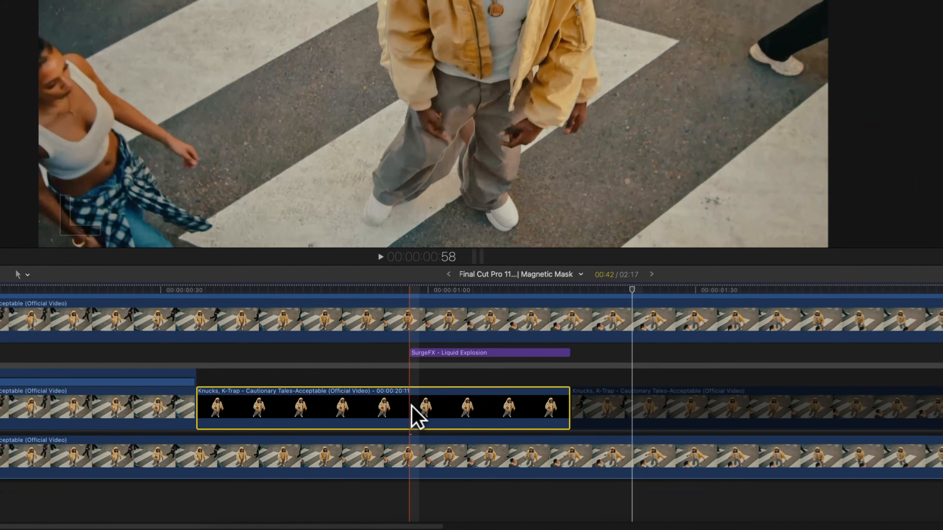
Split the freeze frame where the Liquid Explosion title starts, and combine the second part with the title into a compound clip named surgefx
key("super+b")
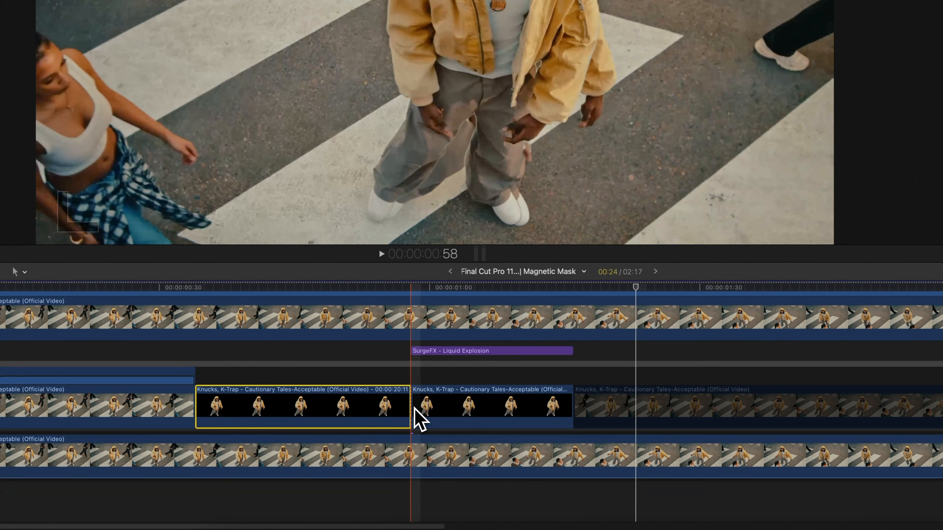
left_click(420, 403)
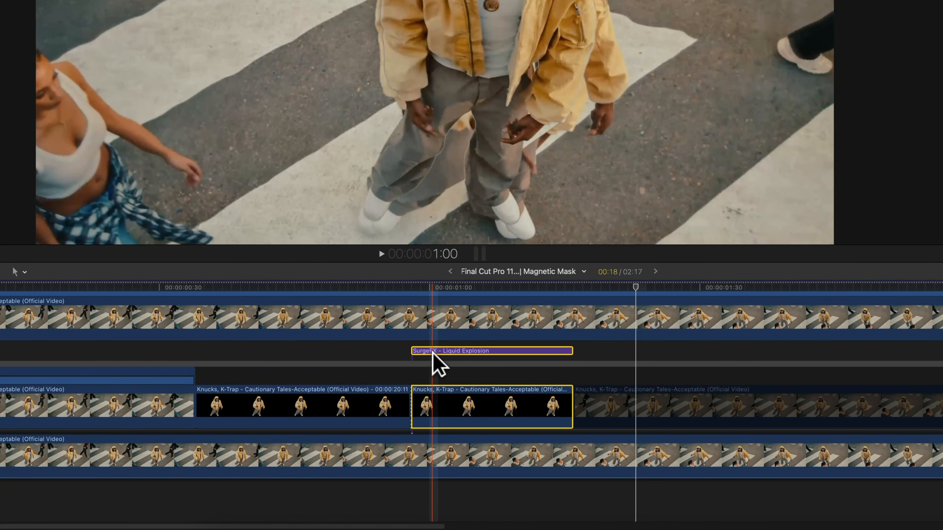
key("alt+g")
type("sryge")
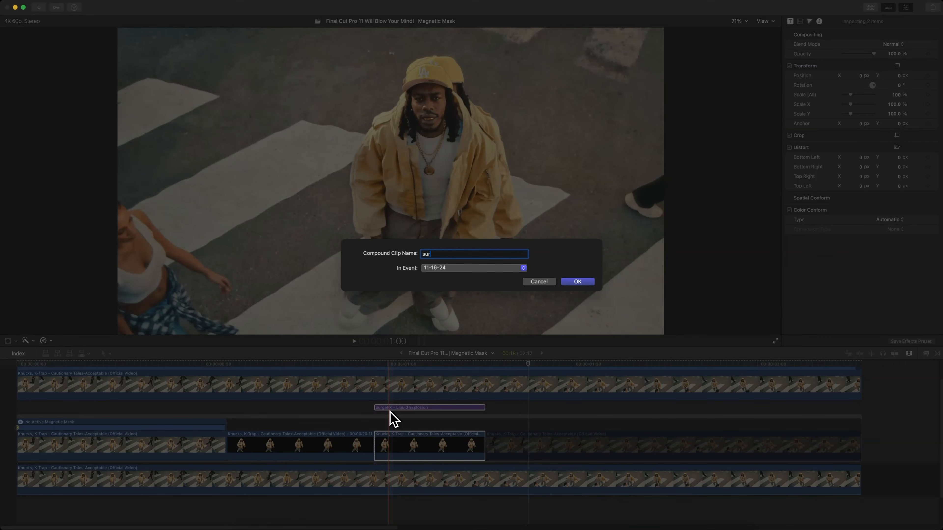
key("Return")
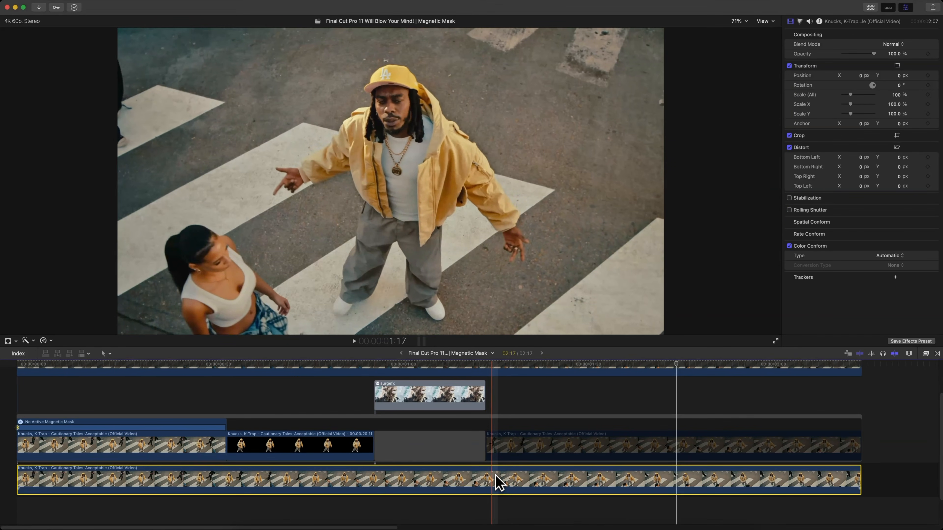
Cut the background clip where surgefx ends, replace the remainder with the white studio clip of people holding red balloons, and play it
key("super+b")
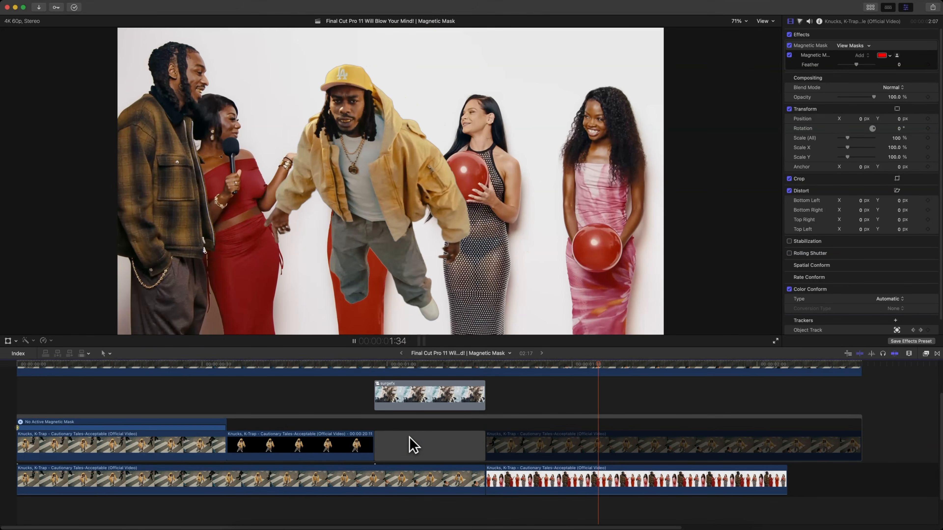
key("space")
left_click(498, 439)
Switch to the KTP web store, add the SurgeFX - Liquid Explosion Plugin to the cart, and enter discount code BF25 at checkout
scroll(499, 439, "up", 3)
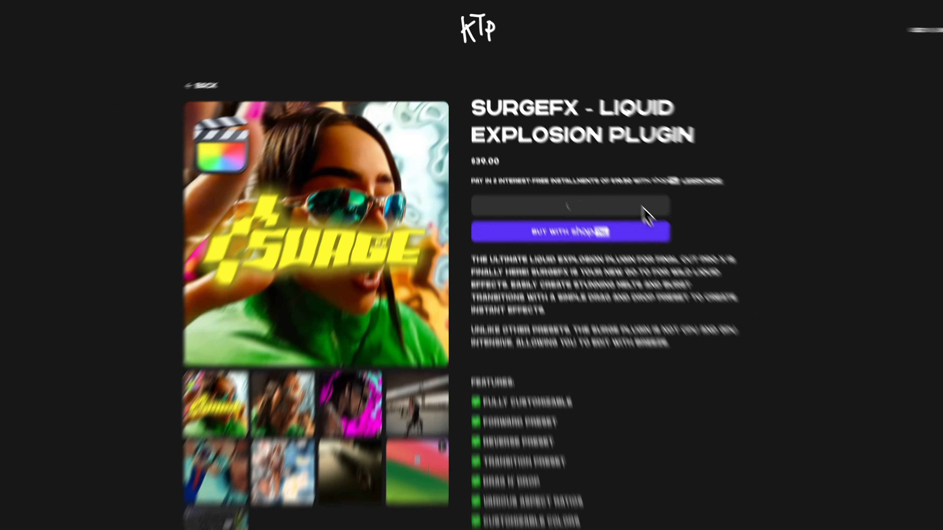
left_click(644, 211)
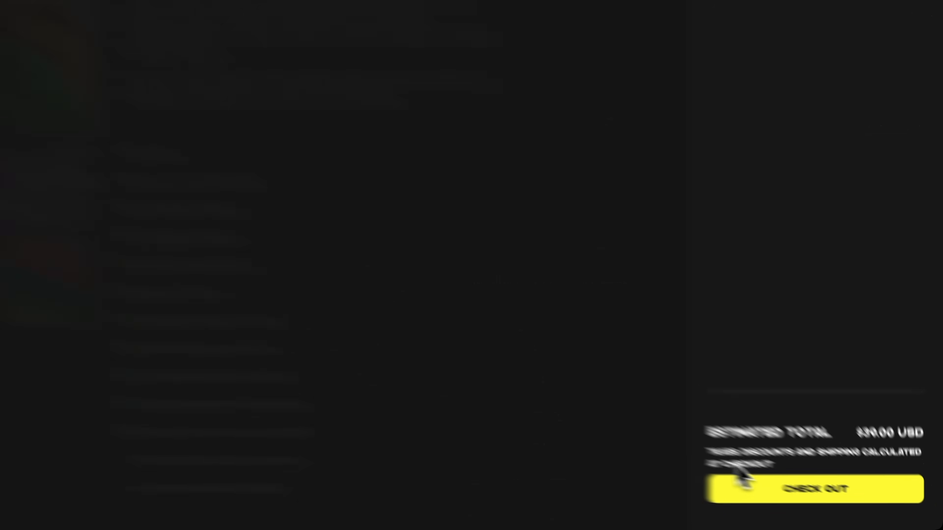
left_click(694, 482)
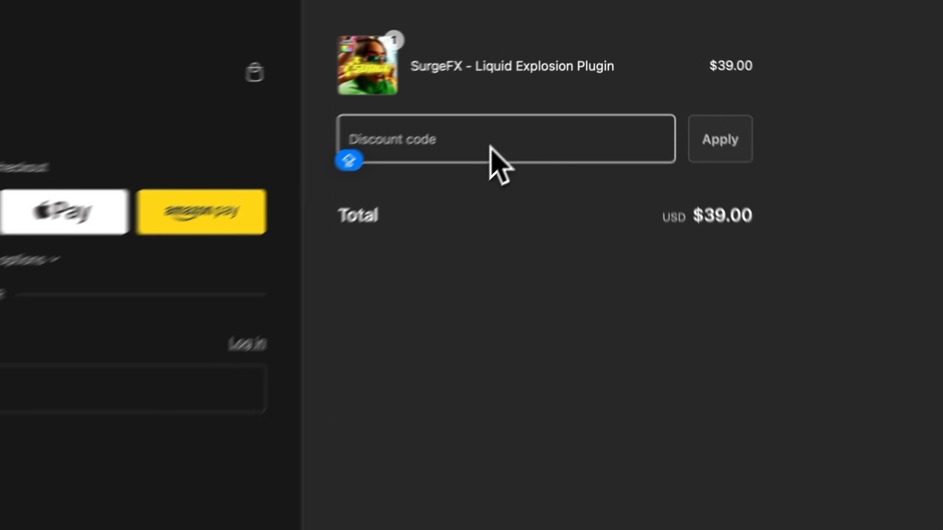
left_click(495, 158)
type("BF25")
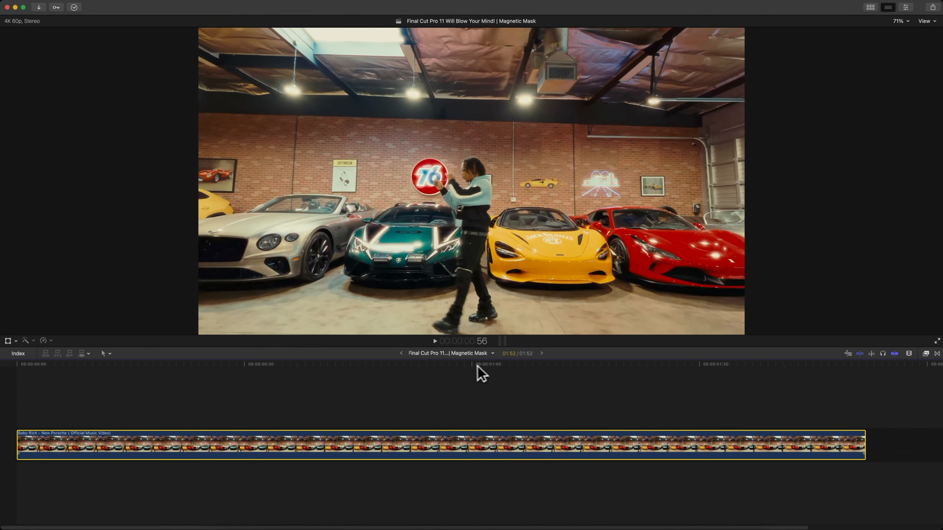
Duplicate the garage clip with the sports cars directly above itself and add a Magnetic Mask to the upper copy
left_click(85, 440)
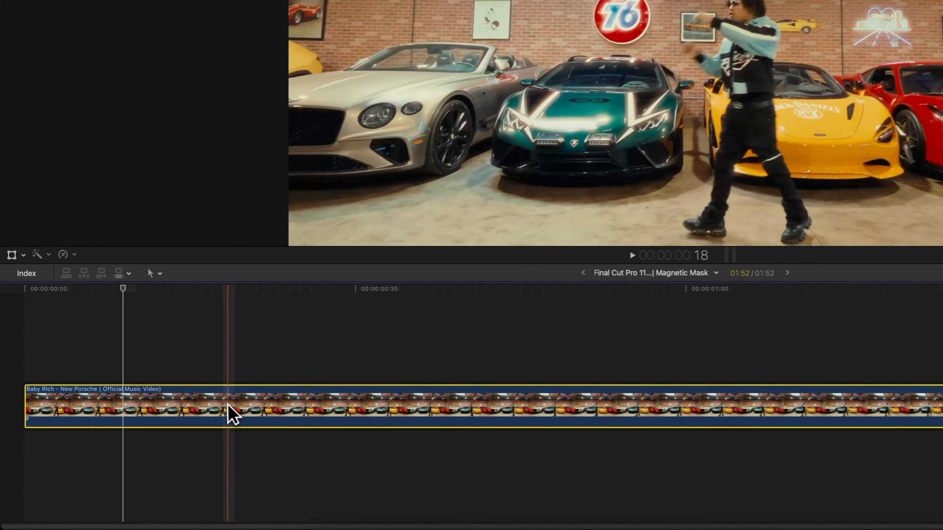
left_click_drag(157, 449, 155, 409)
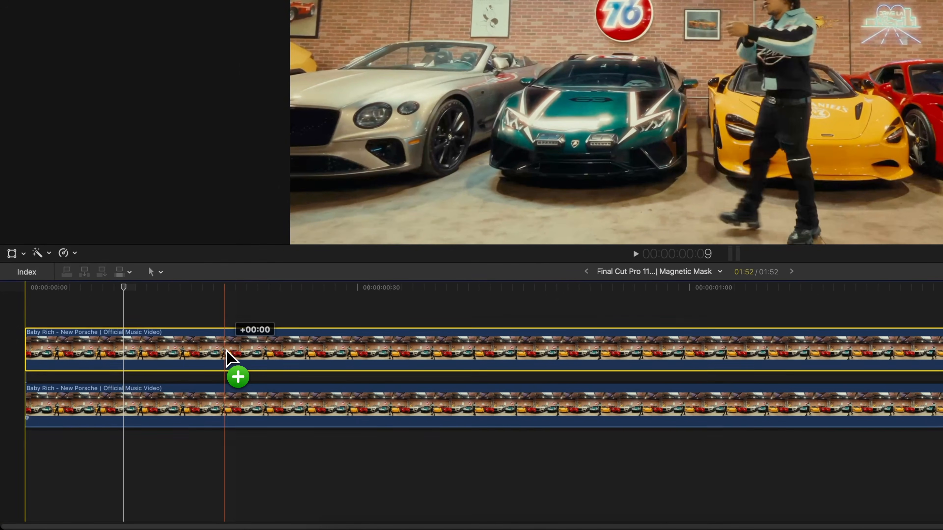
left_click_drag(227, 355, 227, 354)
left_click(38, 253)
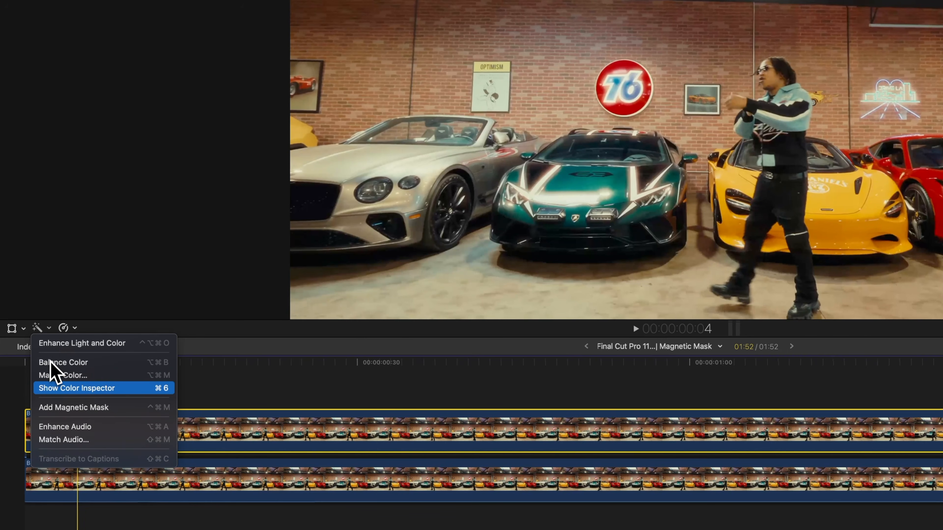
left_click(70, 413)
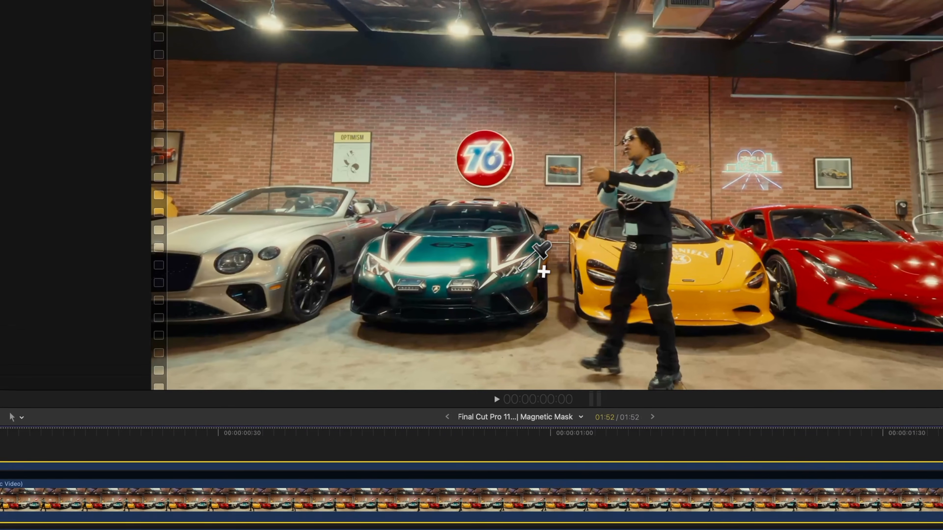
Mask the green sports car on the upper clip, analyze the mask, check it in playback, and finish mask editing
left_click(479, 250)
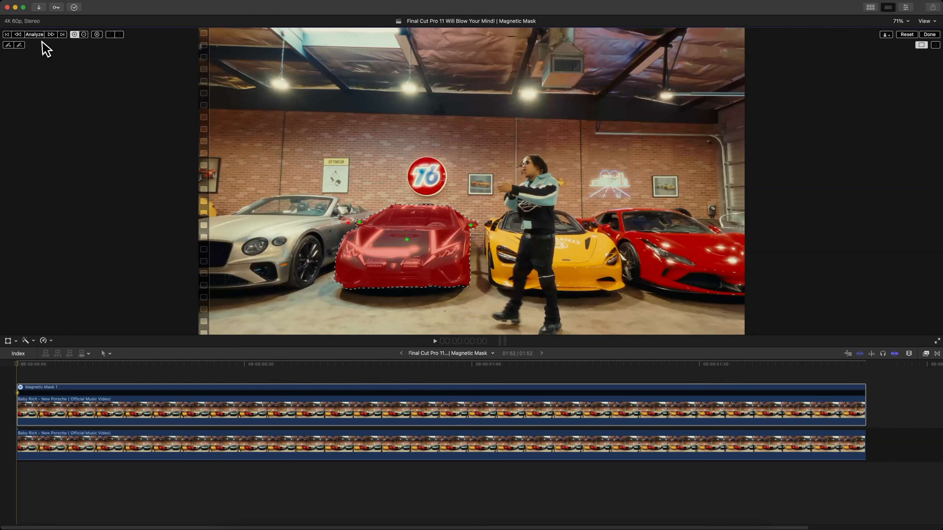
left_click(39, 35)
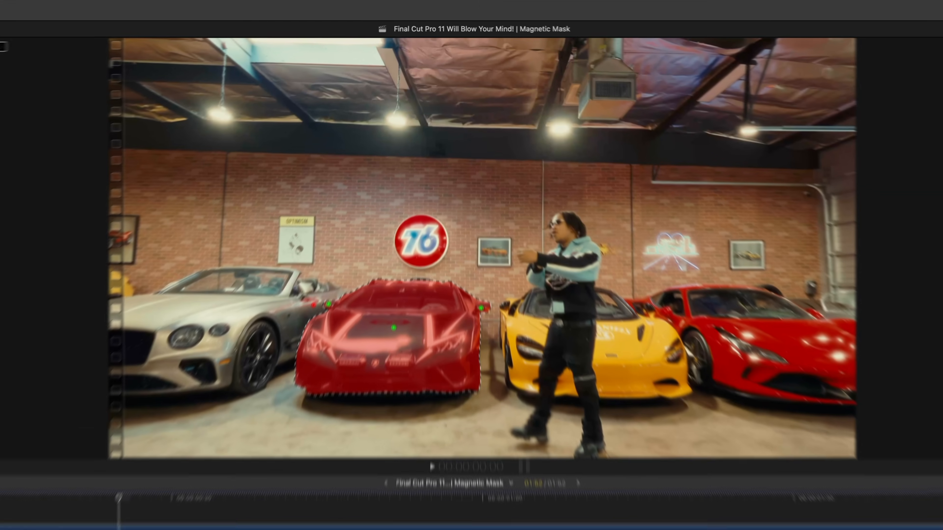
key("space")
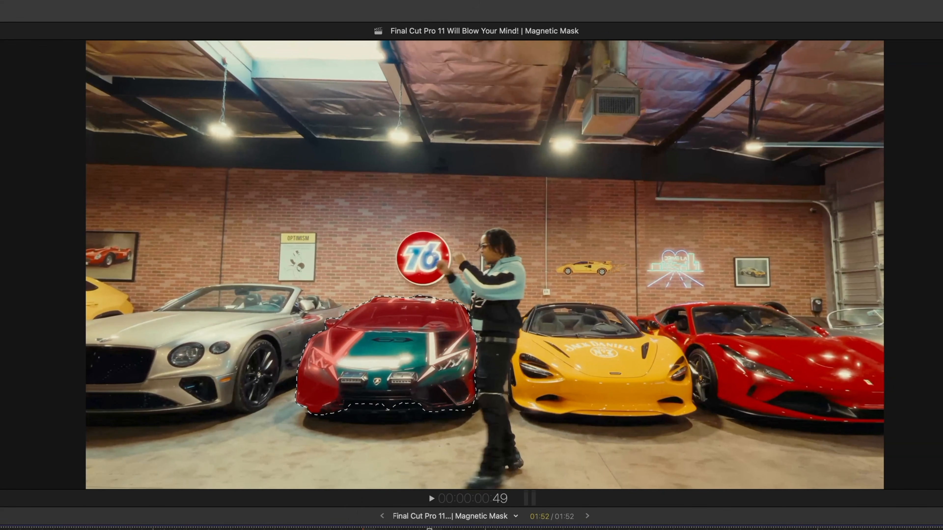
left_click_drag(173, 529, 150, 529)
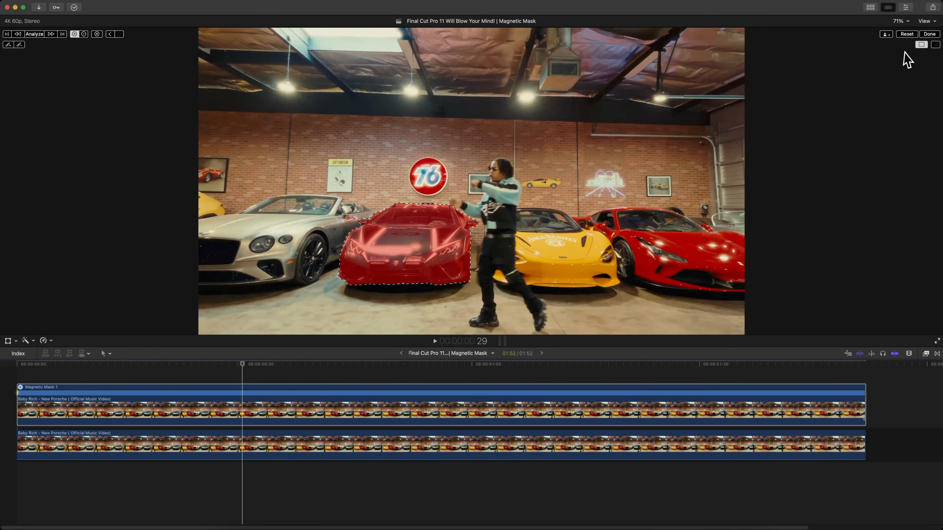
left_click(926, 34)
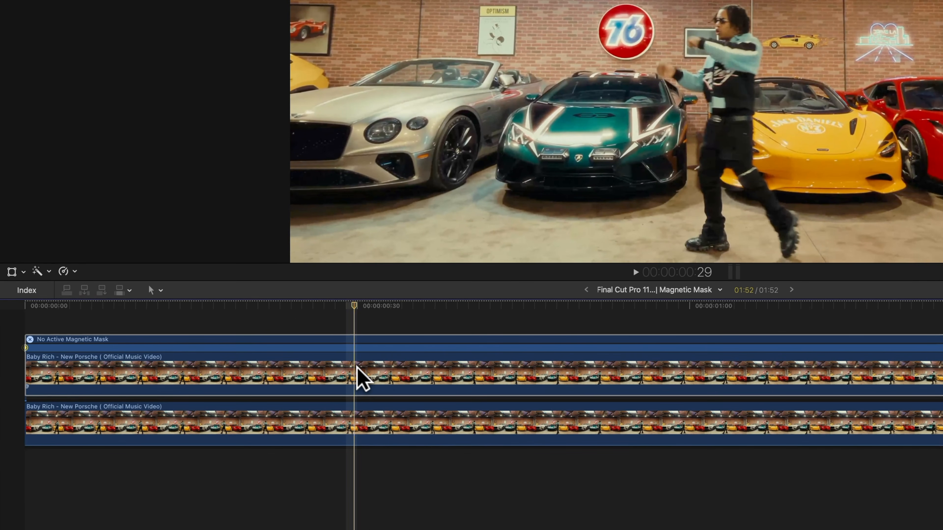
Cut the masked upper clip at frame 29, delete the remainder, play the result, and close the clip's mask editor
key("super+b")
left_click(380, 369)
key("Delete")
key("space")
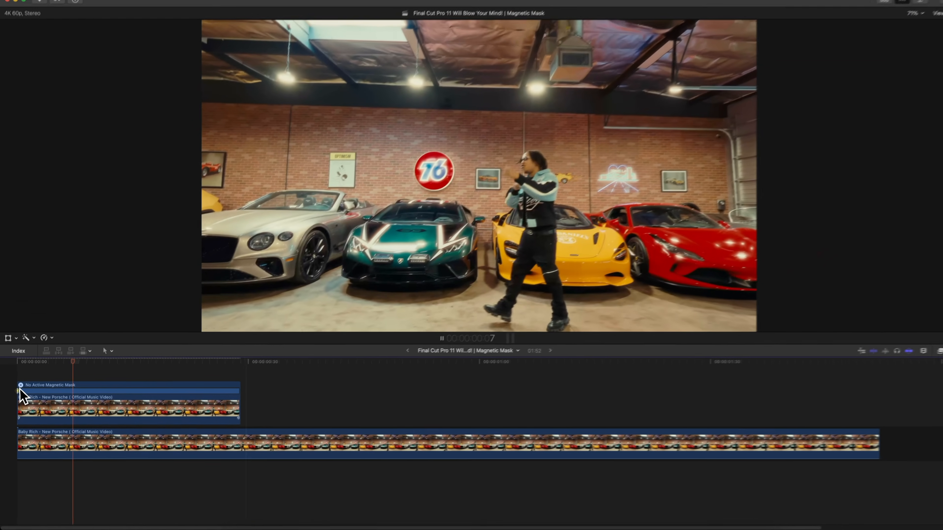
key("space")
left_click(91, 406)
left_click(21, 385)
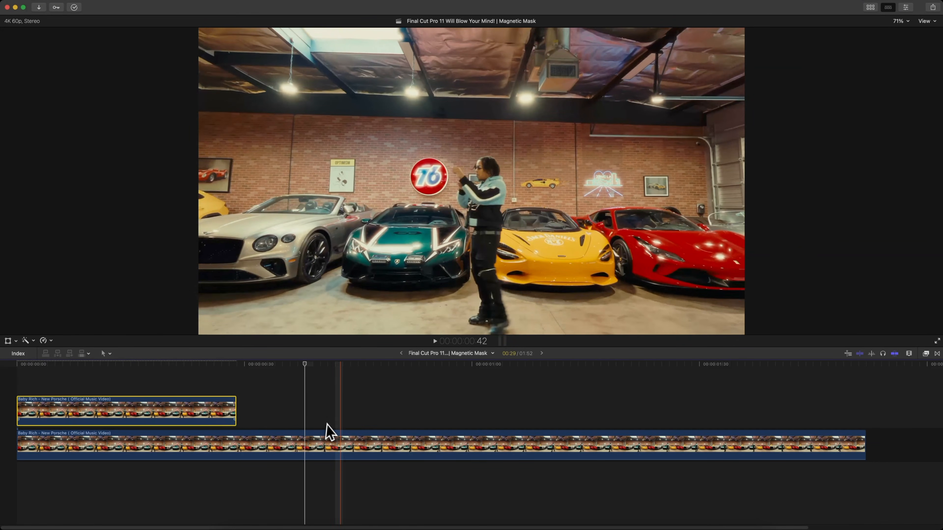
Split the lower garage clip at 1:08 and place a copy of its second part directly above
left_click(426, 364)
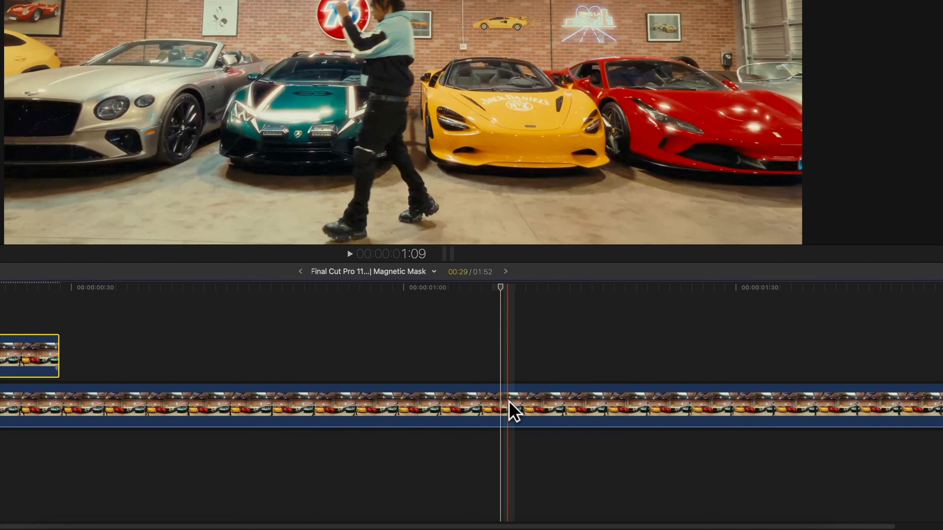
left_click(539, 443)
key("super+b")
left_click_drag(505, 417, 515, 343)
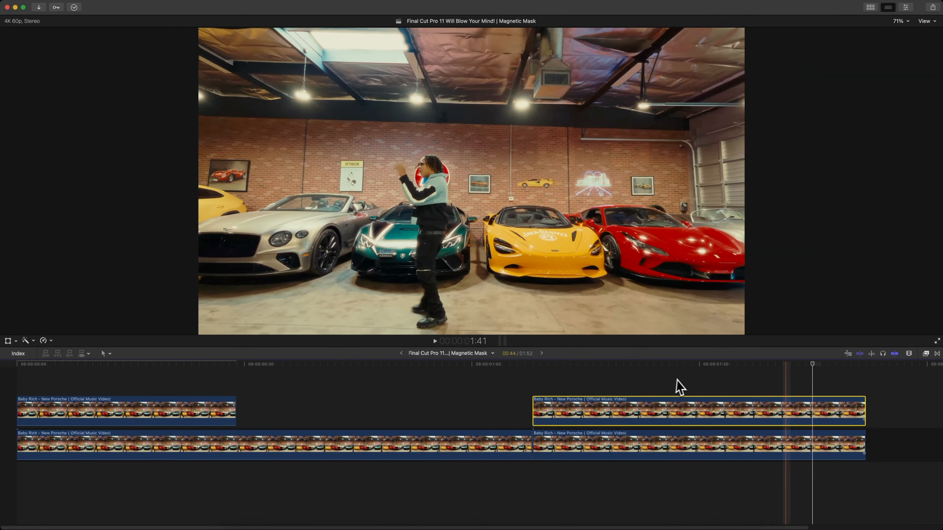
Add a Magnetic Mask to the second upper clip at 1:08, select the yellow car, and analyze it
left_click(533, 366)
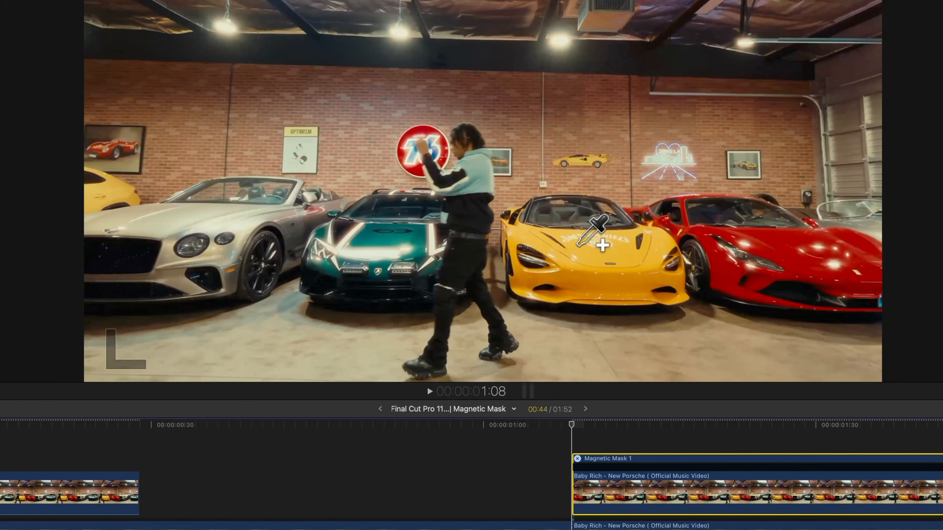
left_click(578, 246)
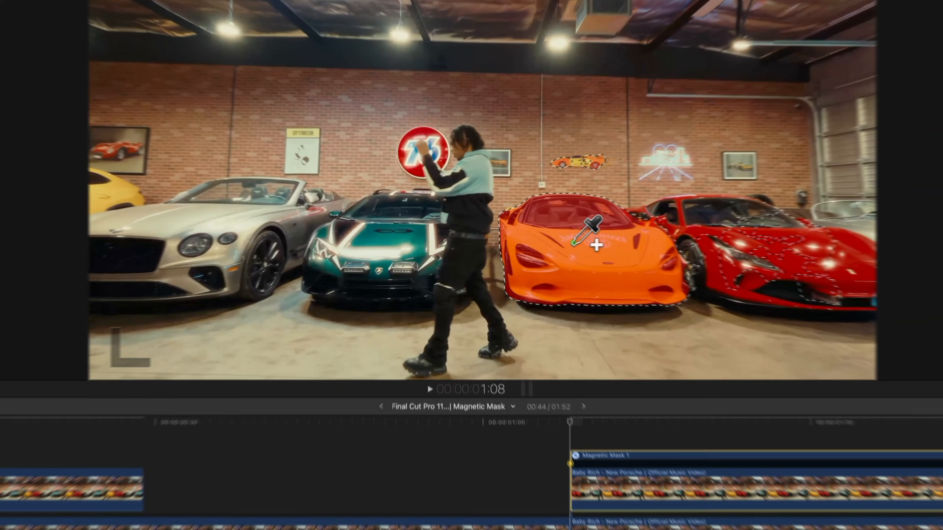
left_click(35, 35)
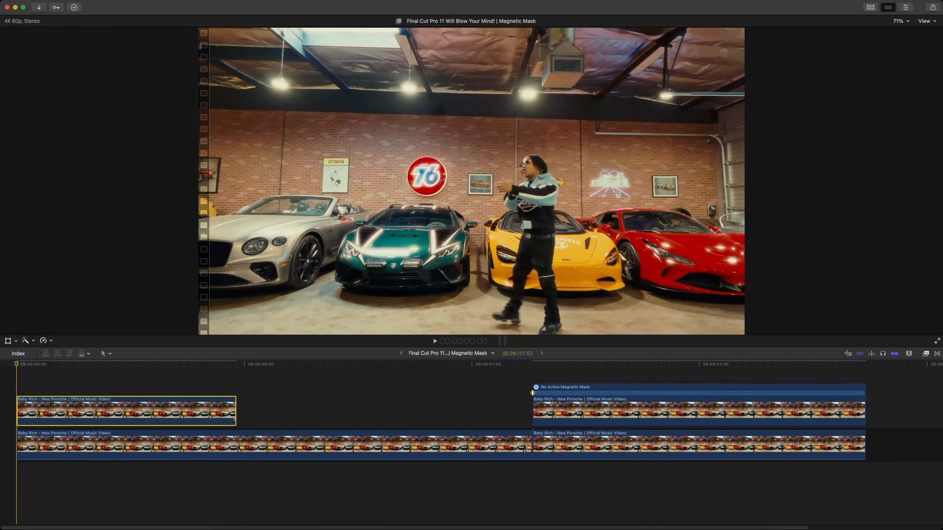
Keyframe the masked green car's Y position at 0 px on frame 5 and 120 px on frame 10
left_click_drag(17, 365, 60, 367)
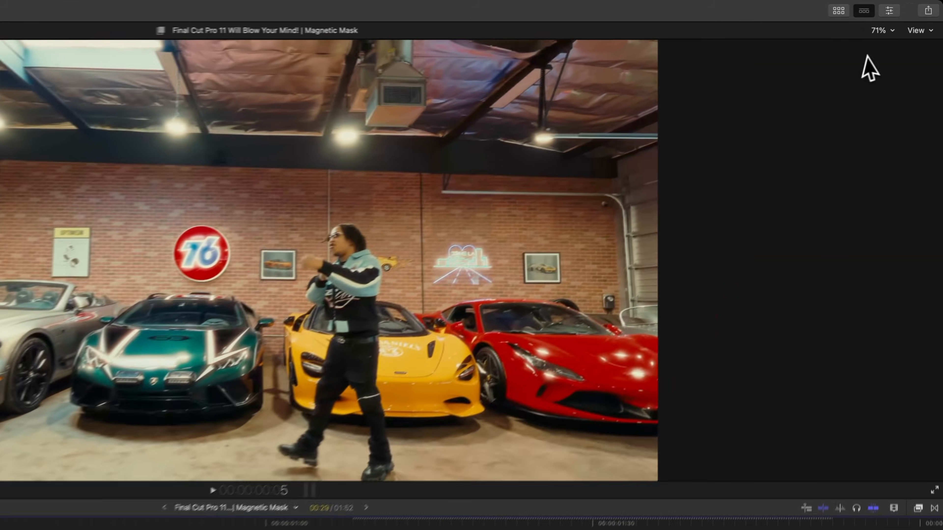
left_click(906, 7)
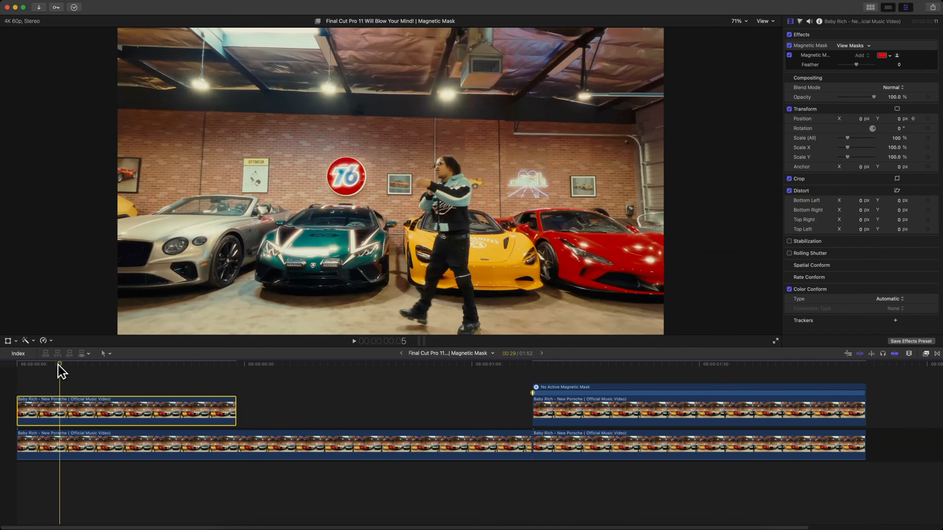
left_click_drag(59, 366, 94, 366)
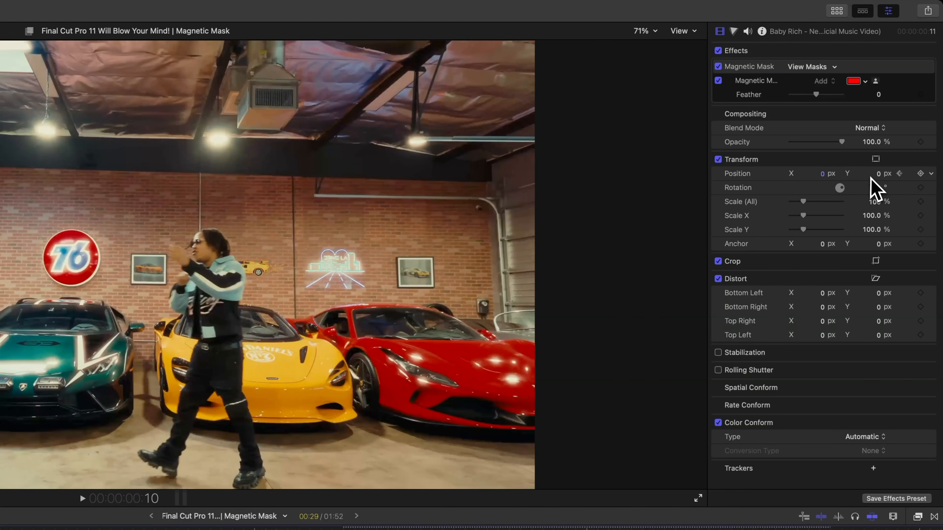
left_click_drag(897, 121, 900, 122)
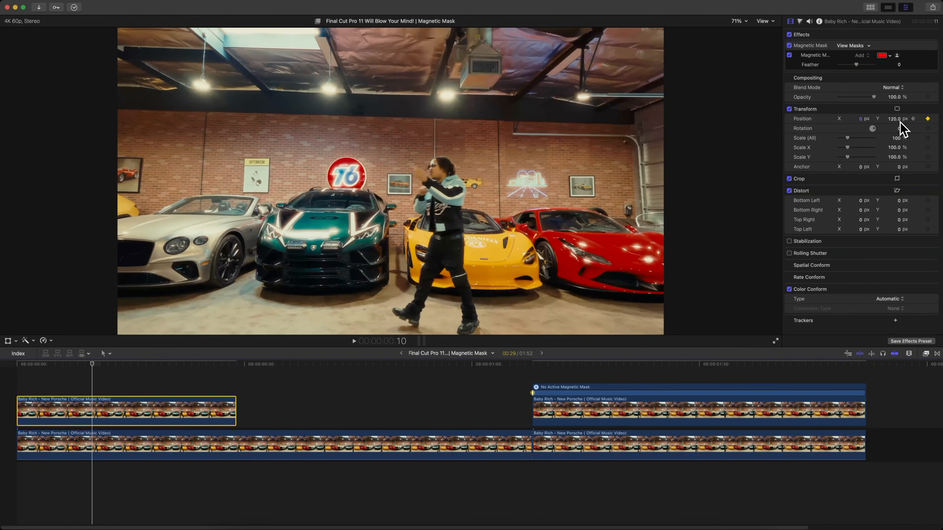
Play the green car's rise and add a position keyframe at frame 20 to hold Y at 120 px
left_click(28, 360)
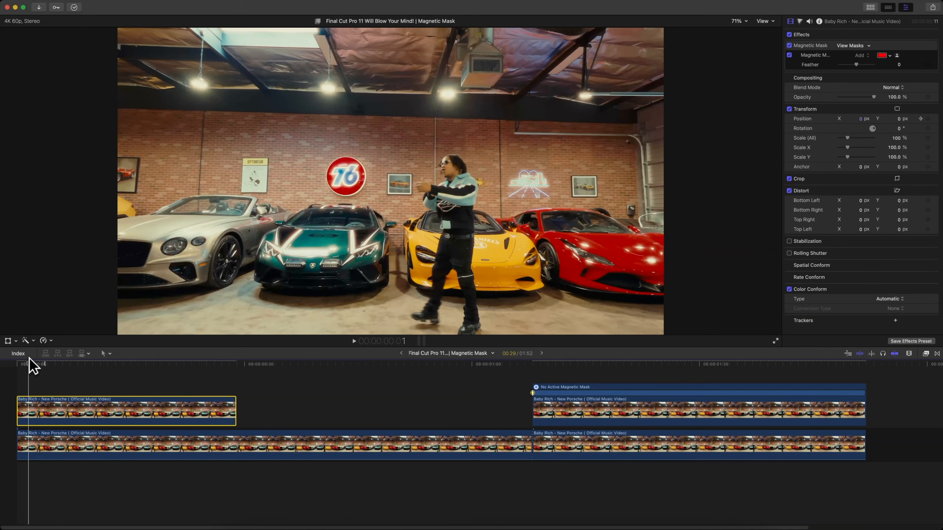
key("space")
mouse_move(174, 366)
left_mouse_down()
mouse_move(164, 367)
mouse_move(178, 361)
left_mouse_up()
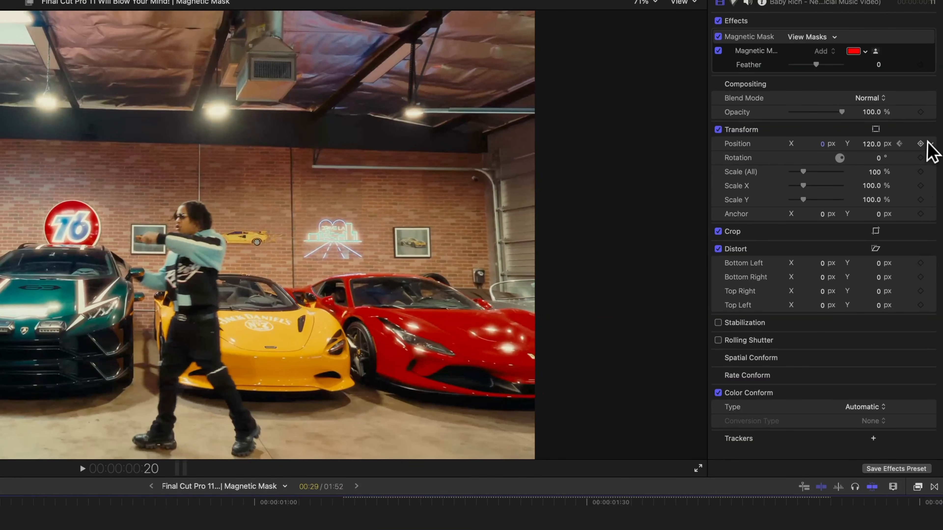
left_click(922, 143)
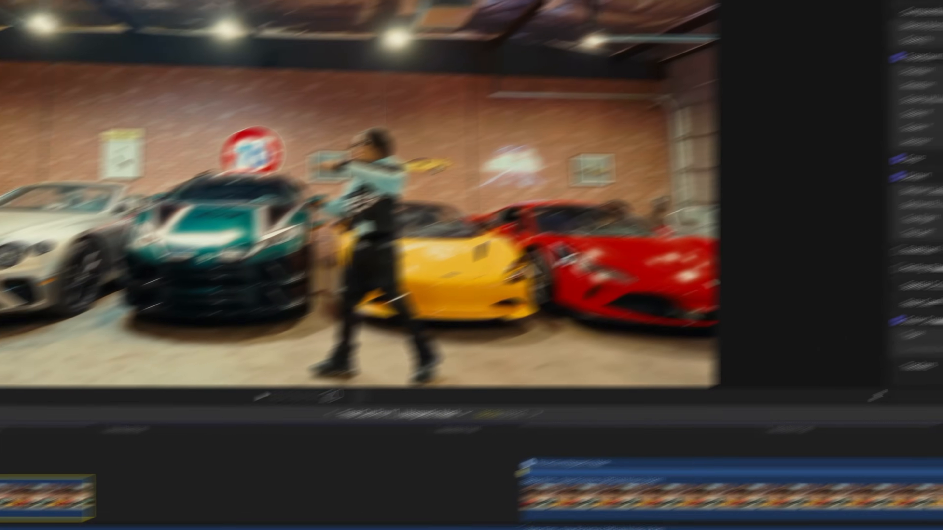
Return the green car's Y position to 0 px at frame 25 and play the jump animation
left_click_drag(253, 331, 266, 347)
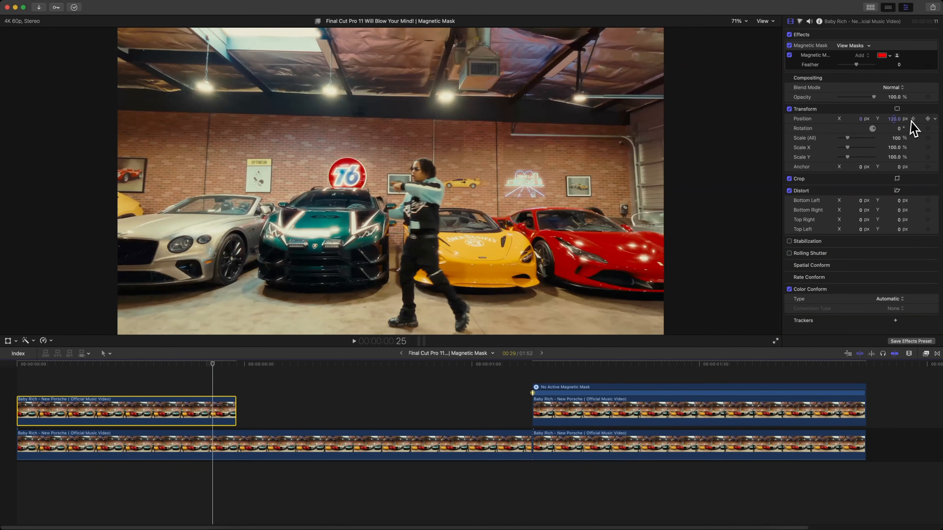
left_click(896, 119)
type("0")
key("Return")
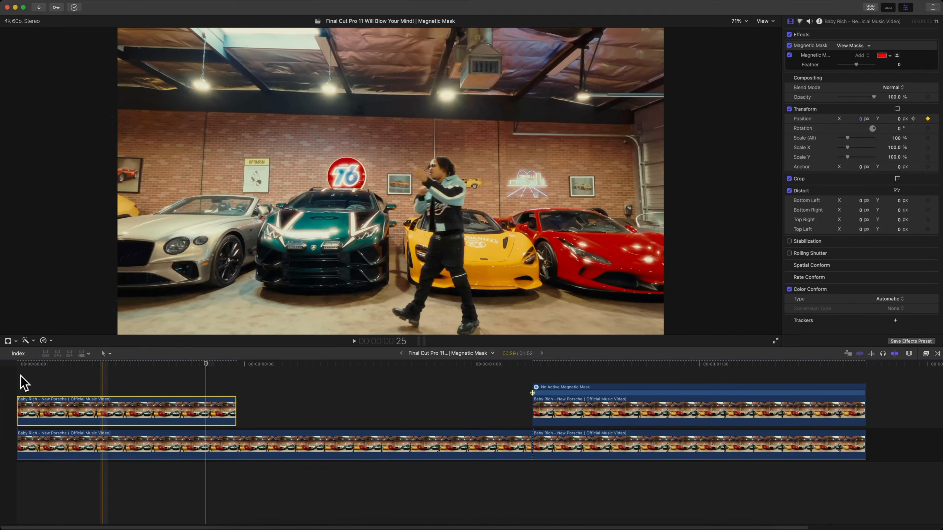
key("space")
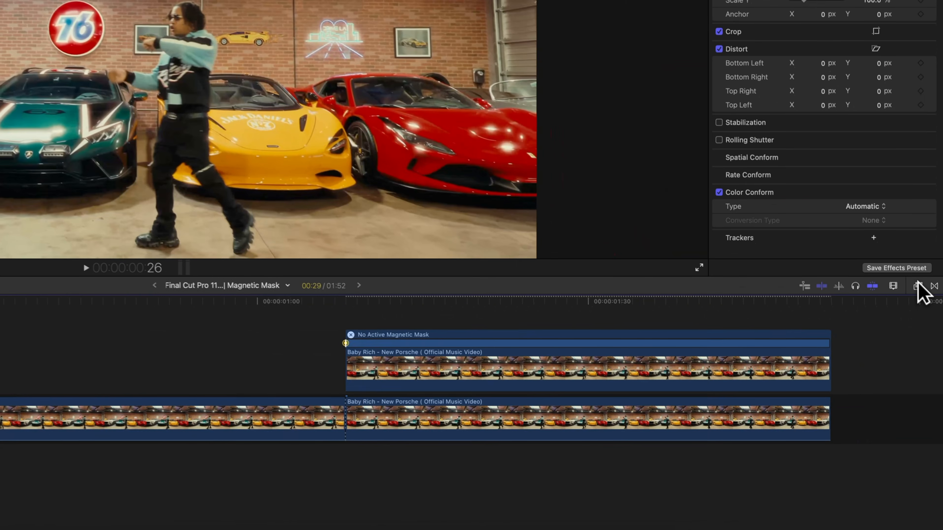
Apply the Directional blur effect to the green car's masked clip and go back to its start
left_click(924, 353)
left_click(758, 350)
scroll(845, 357, "up", 1)
left_click_drag(841, 390, 180, 356)
key("Home")
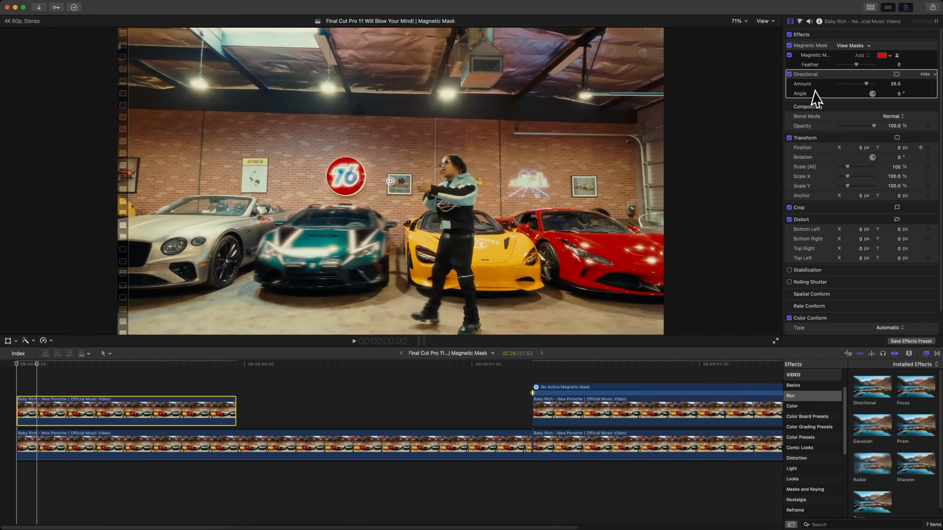
Set the Directional blur amount to 90 and its angle to 90°
left_click(880, 123)
type("90")
key("Tab")
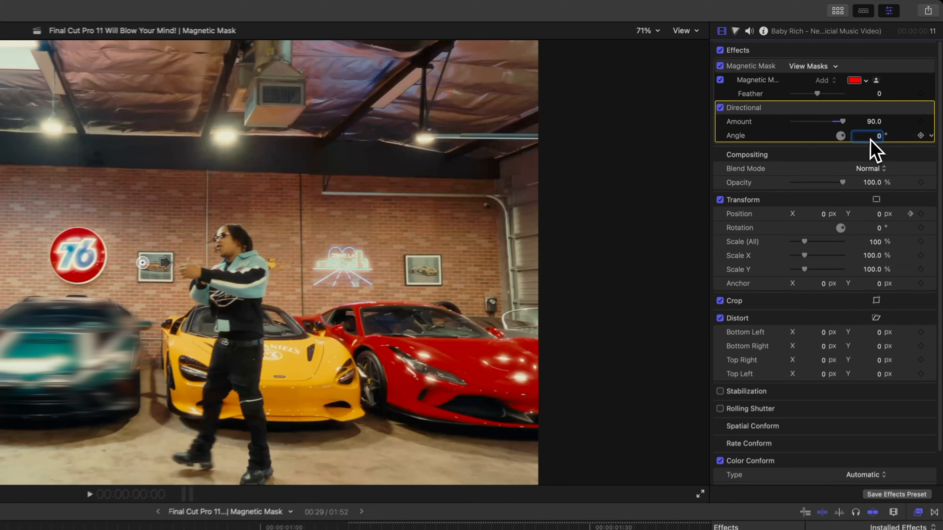
type("90")
key("Return")
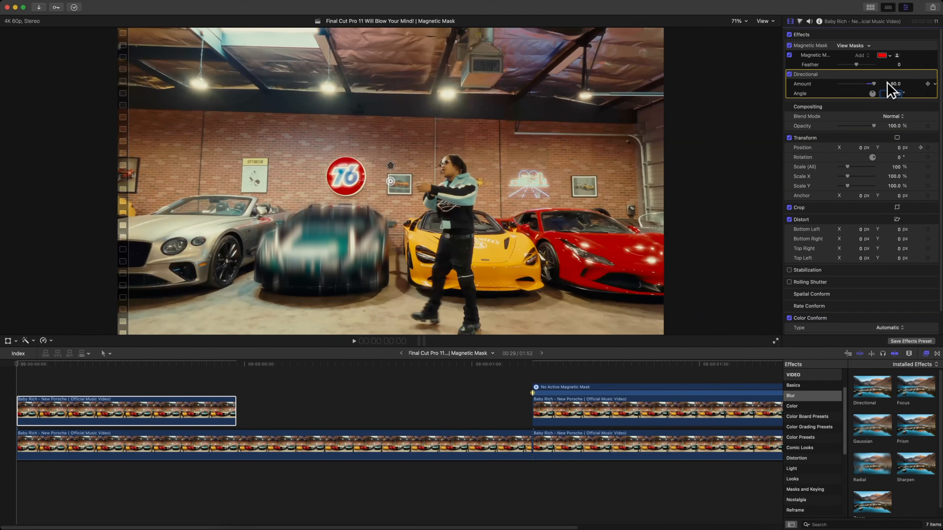
Lower the Directional amount to 0 and keyframe it at frame 5, matching the first position keyframe in the clip's video animation
left_click_drag(871, 84, 835, 85)
left_click_drag(16, 365, 63, 368)
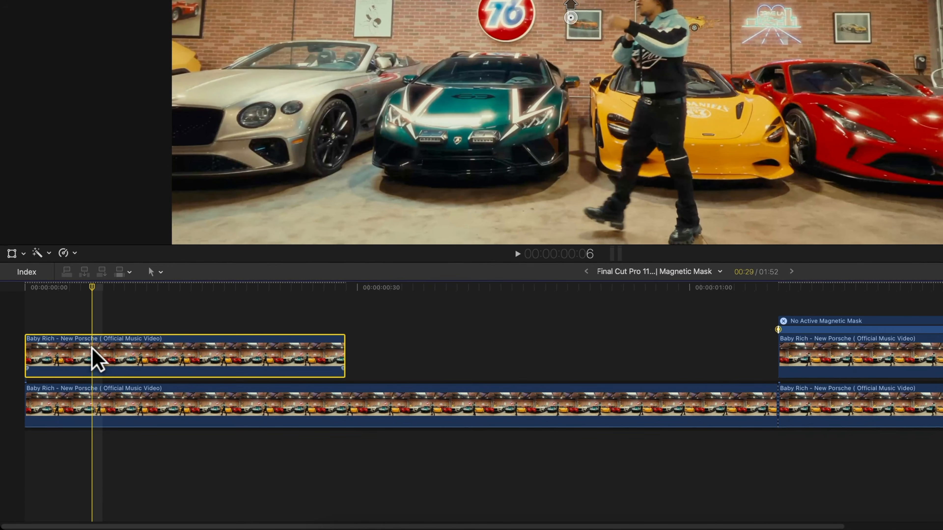
right_click(65, 410)
left_click(125, 371)
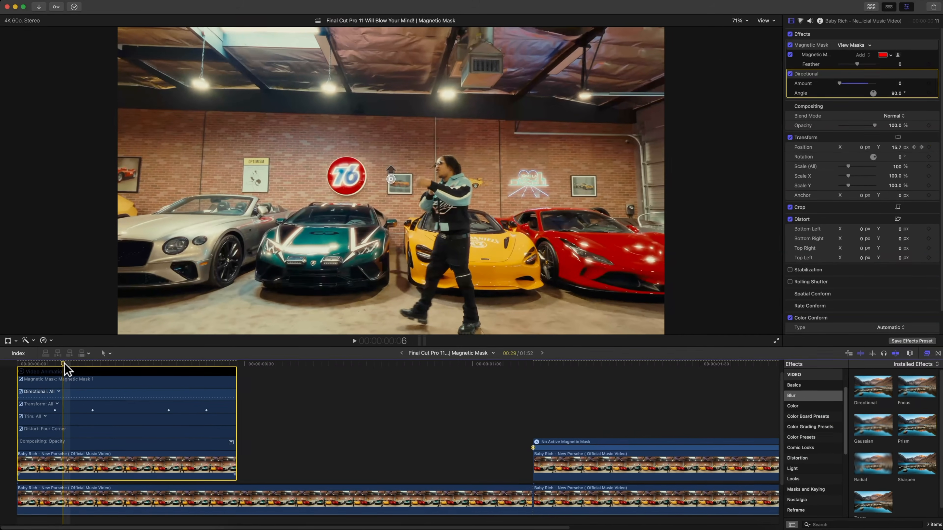
left_click_drag(64, 366, 55, 368)
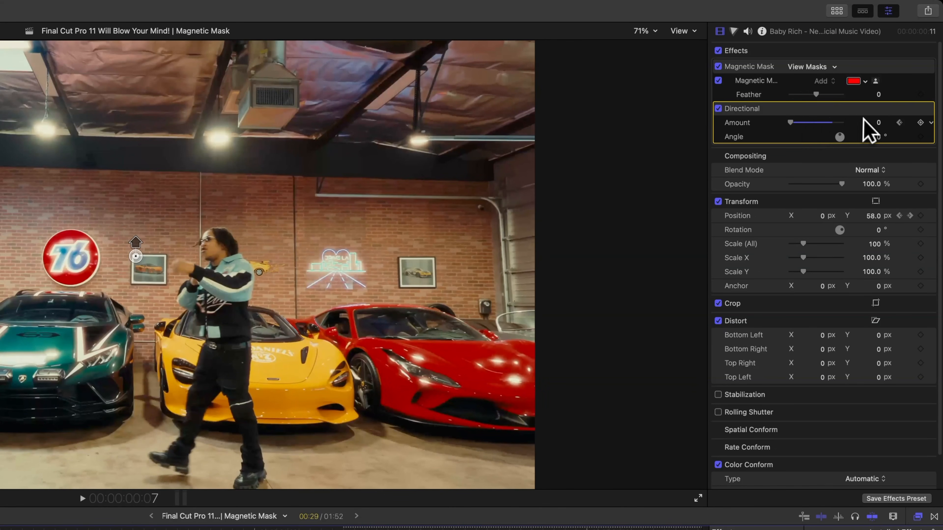
Keyframe the Directional blur amount at 50 on frame 7 and back at 0 on frame 10
left_click_drag(833, 122, 848, 122)
left_click(873, 123)
type("50")
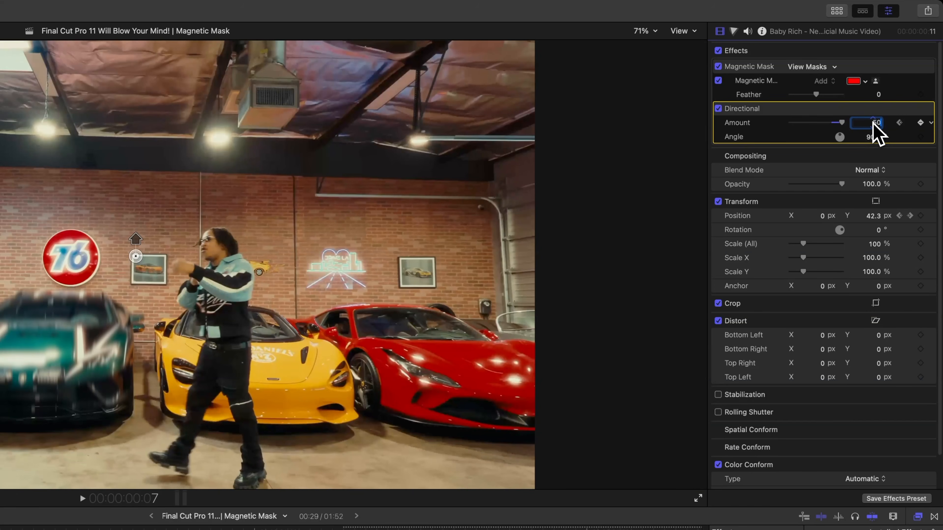
key("Return")
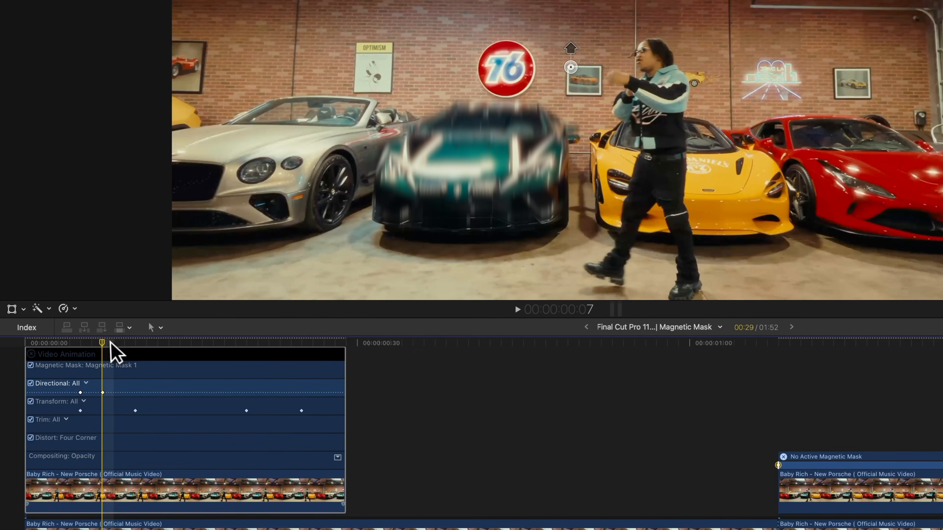
left_click_drag(74, 365, 93, 365)
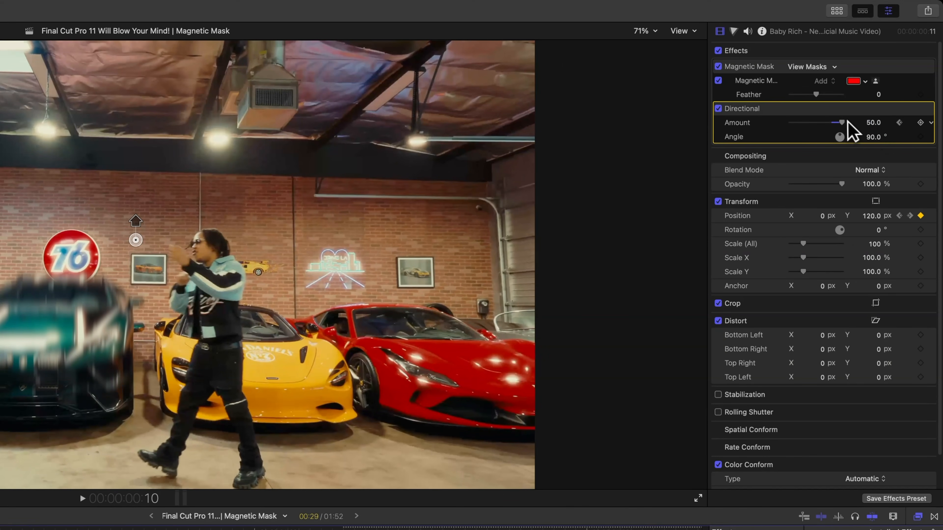
left_click_drag(873, 84, 815, 83)
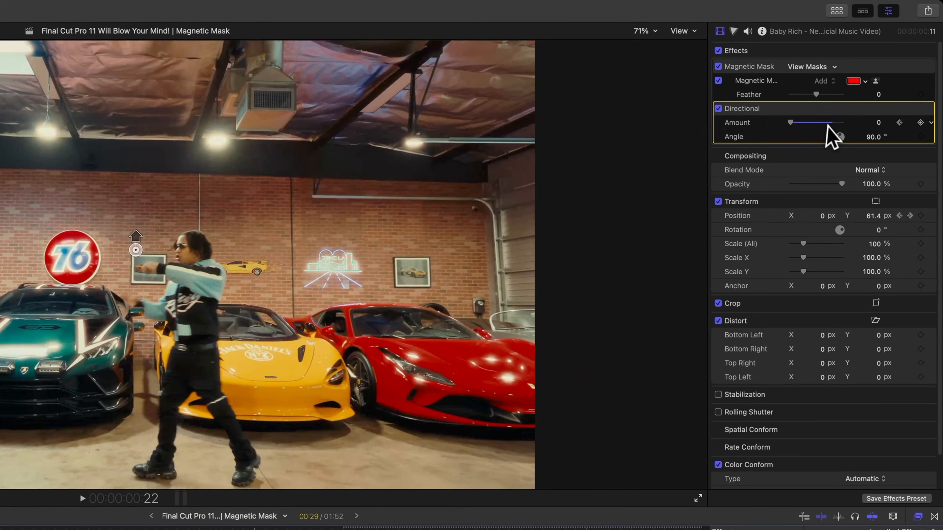
Set the Directional amount to 60 at frame 22, keyframe it again at frame 25, and play the animation from the start
left_click_drag(828, 125, 907, 128)
left_click(875, 123)
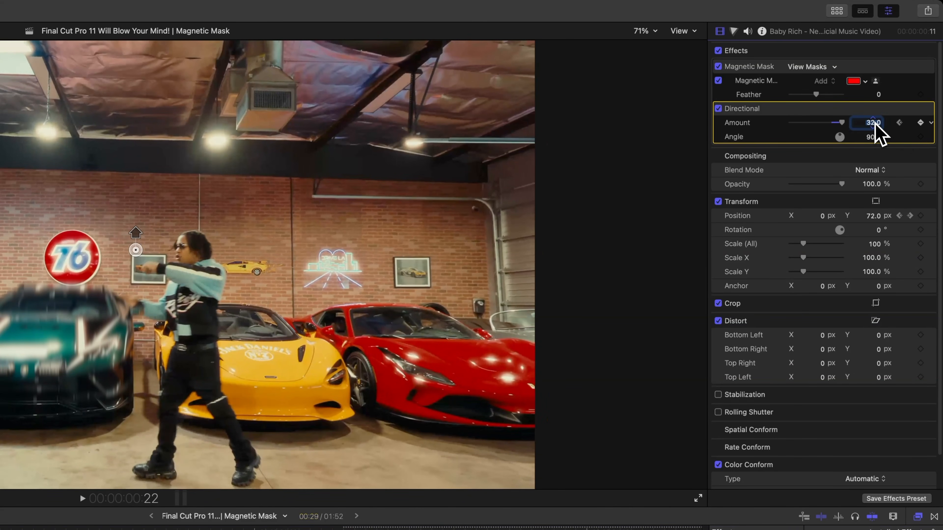
type("60")
key("Return")
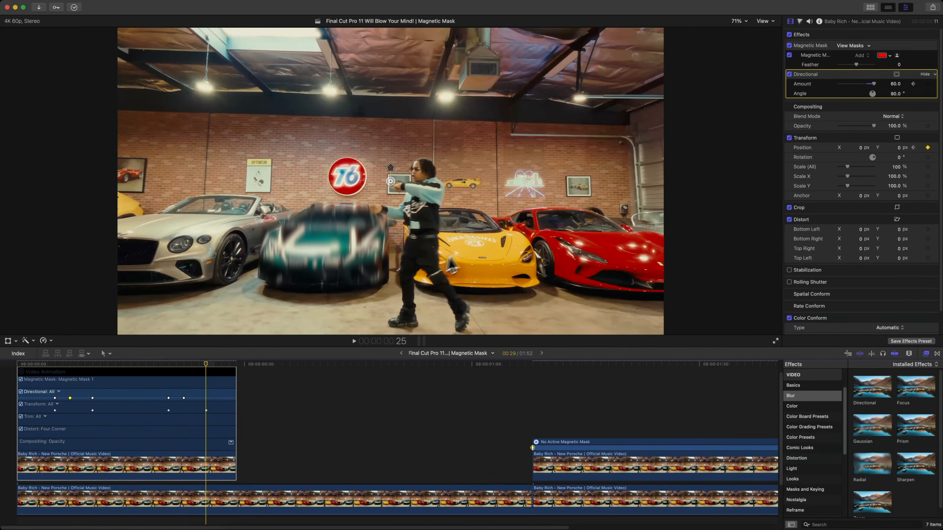
key("Return")
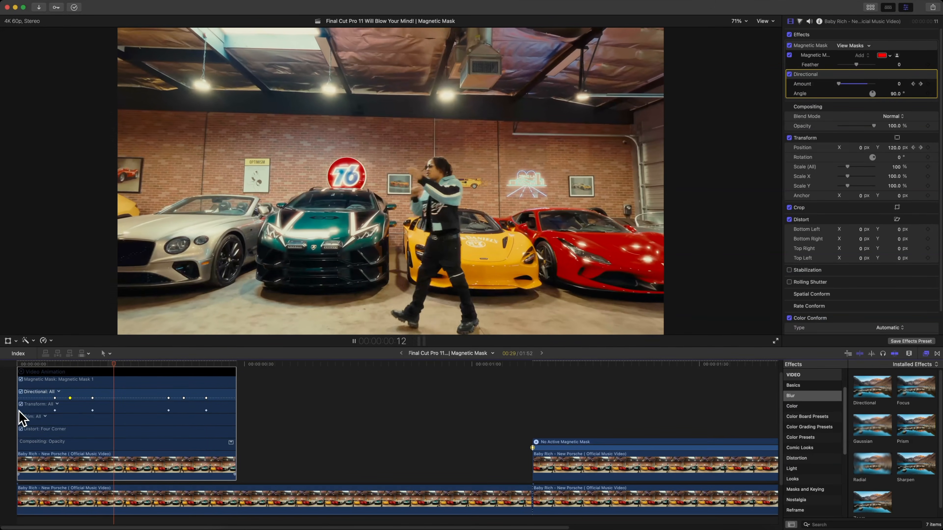
Raise the Directional blur amount to 100 on the keyframes at frames 7 and 22, and play the animation back
left_click(918, 83)
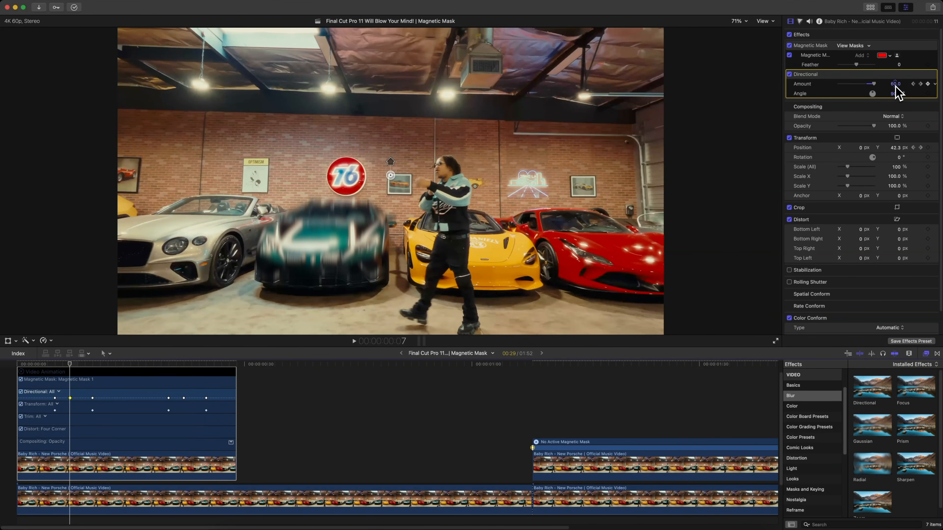
type("0")
key("Return")
key("Right")
key("Right")
key("Right")
key("Right")
key("Right")
key("Right")
key("Right")
key("Right")
key("Right")
key("Right")
key("Right")
key("Right")
key("Right")
key("Right")
key("Right")
key("Right")
key("Right")
key("Right")
key("Right")
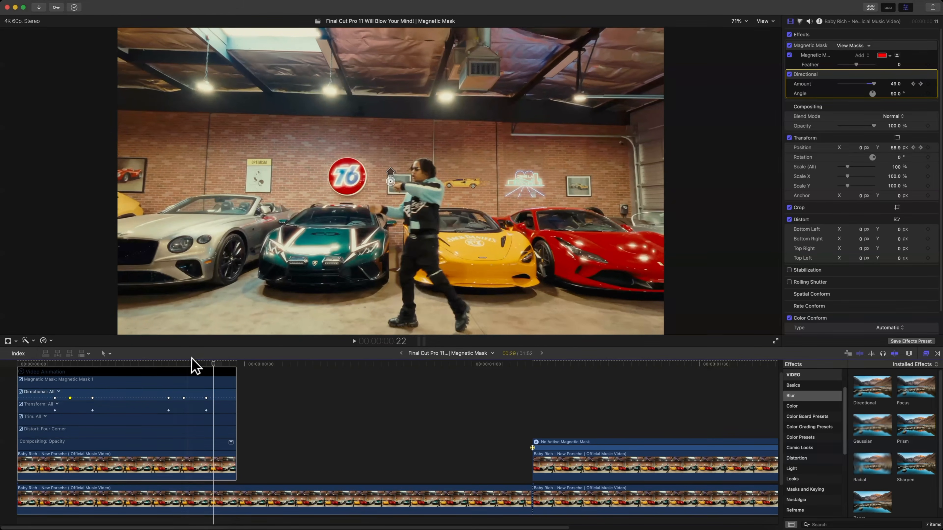
left_click(184, 365)
left_click(913, 84)
key("Return")
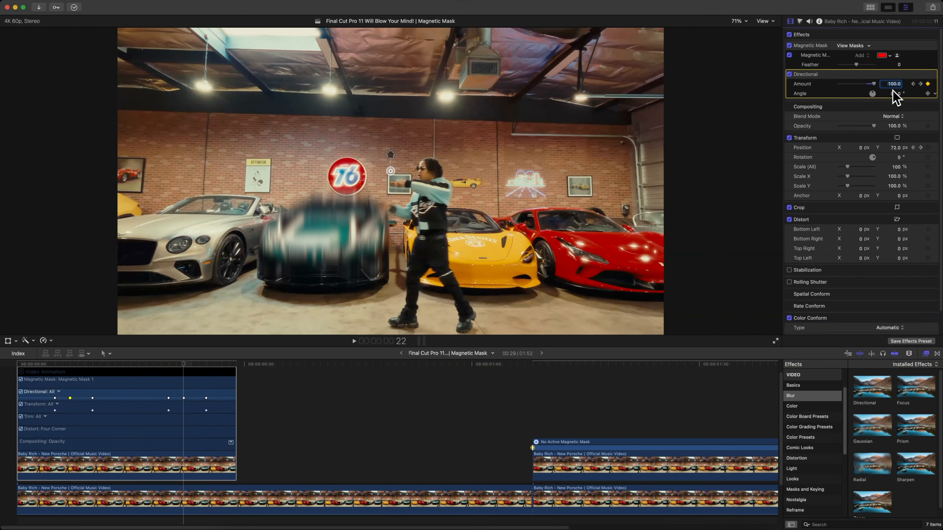
key("space")
key("space")
key("space")
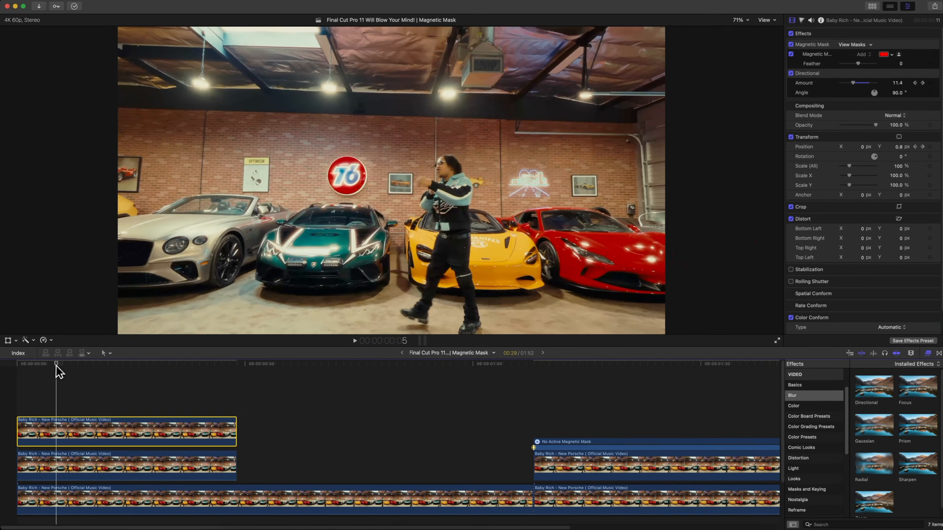
Show the top green car clip's video animation and set its Position Y to 230 px at the frame 10 keyframe
left_click_drag(56, 365, 62, 365)
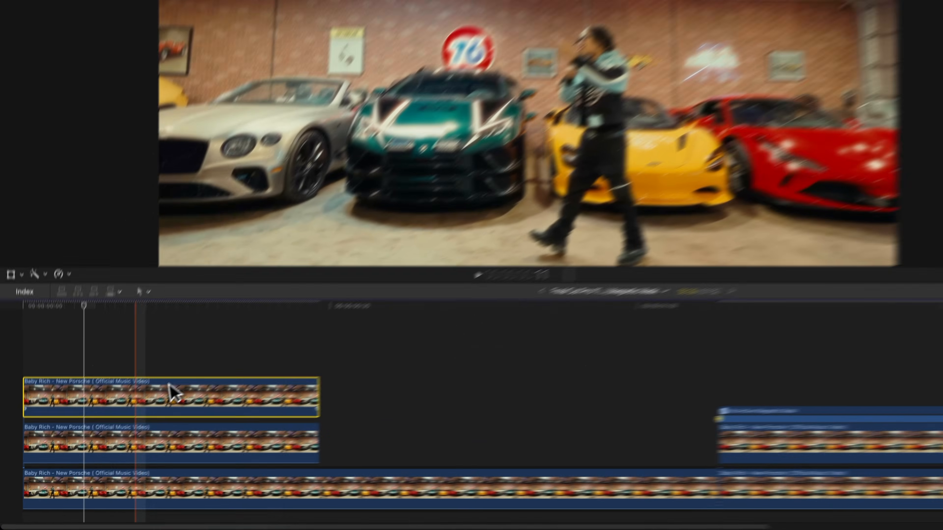
right_click(106, 431)
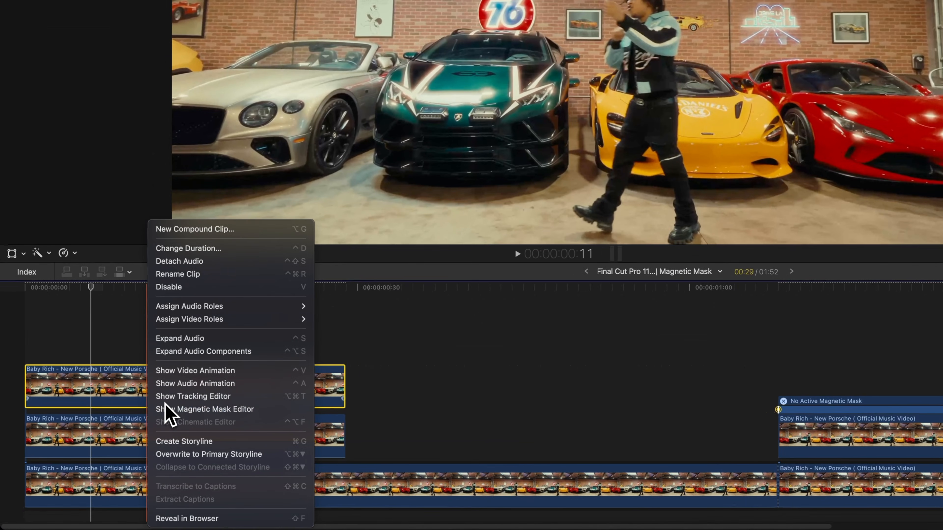
left_click(176, 372)
left_click(74, 288)
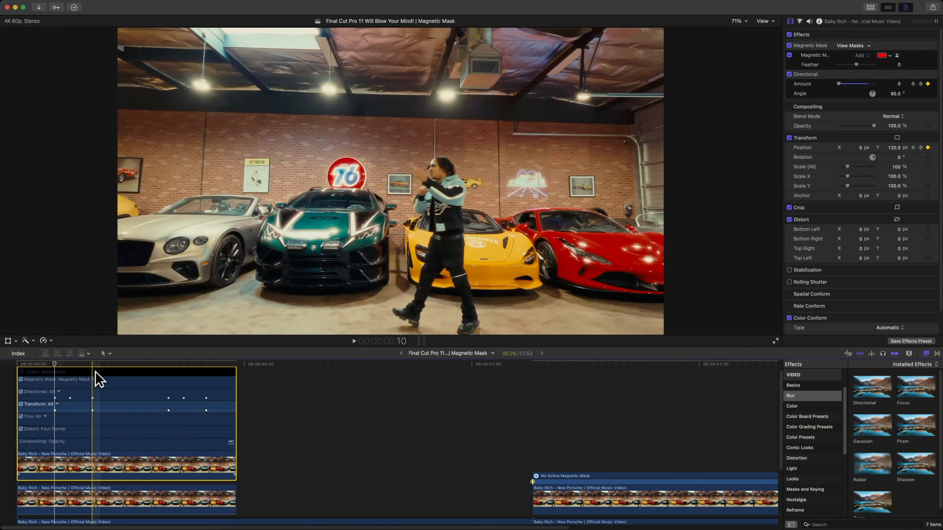
left_click(93, 410)
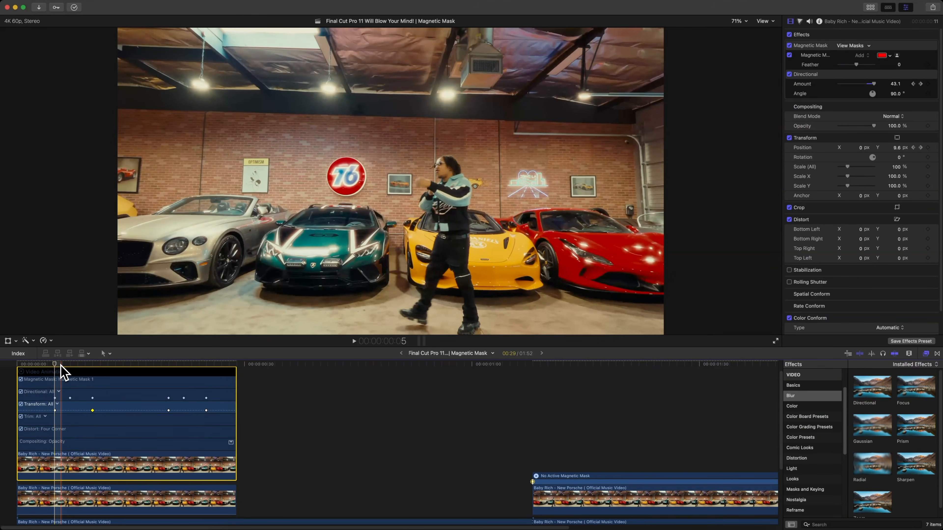
left_click(93, 367)
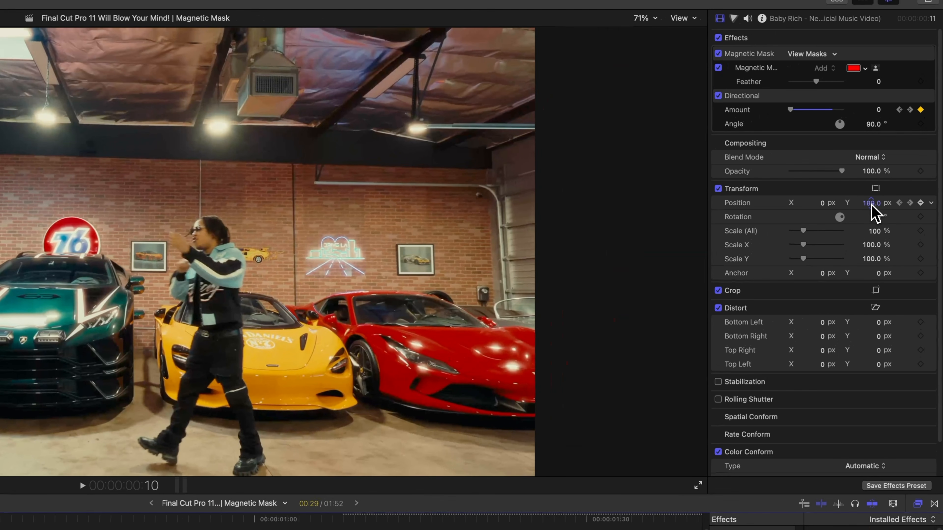
left_click_drag(871, 205, 871, 204)
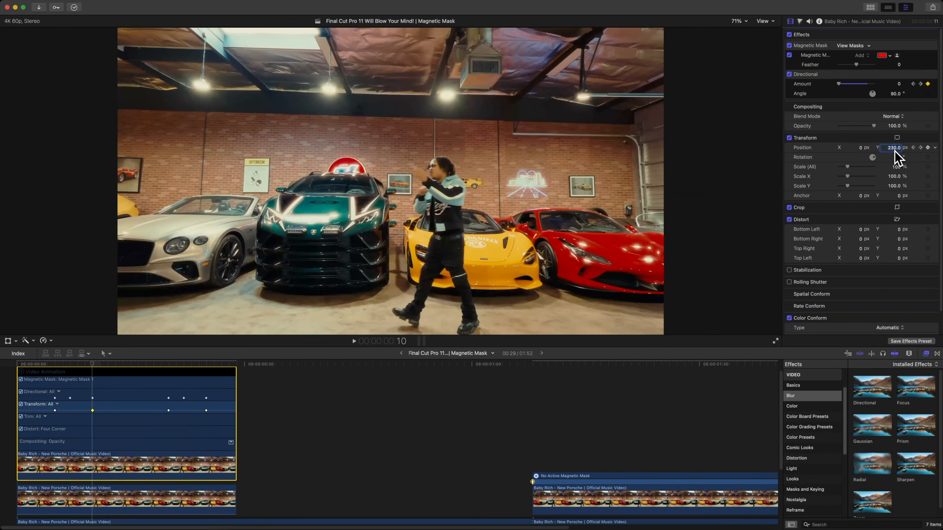
Set the green car clip's Position Y to 230 px at the frame 20 keyframe and scrub back through the jump
left_click_drag(104, 363, 169, 365)
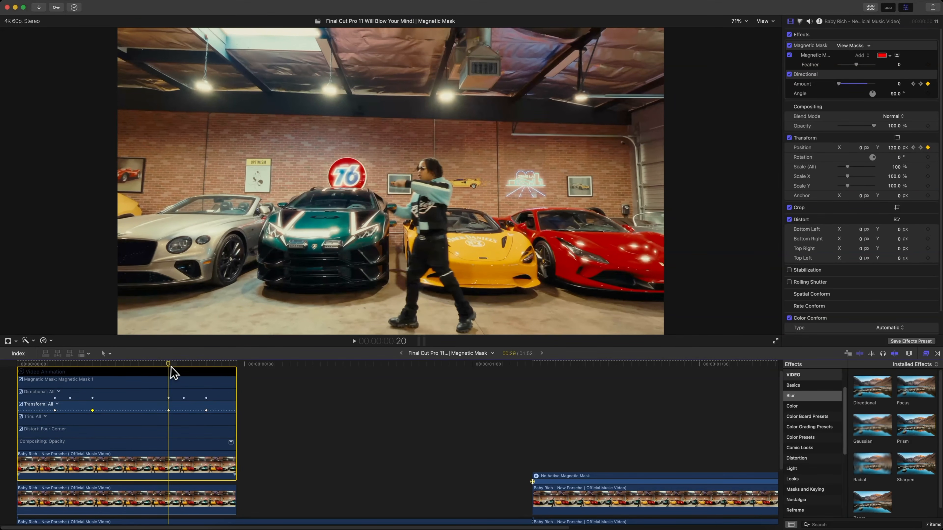
left_click(893, 148)
type("2")
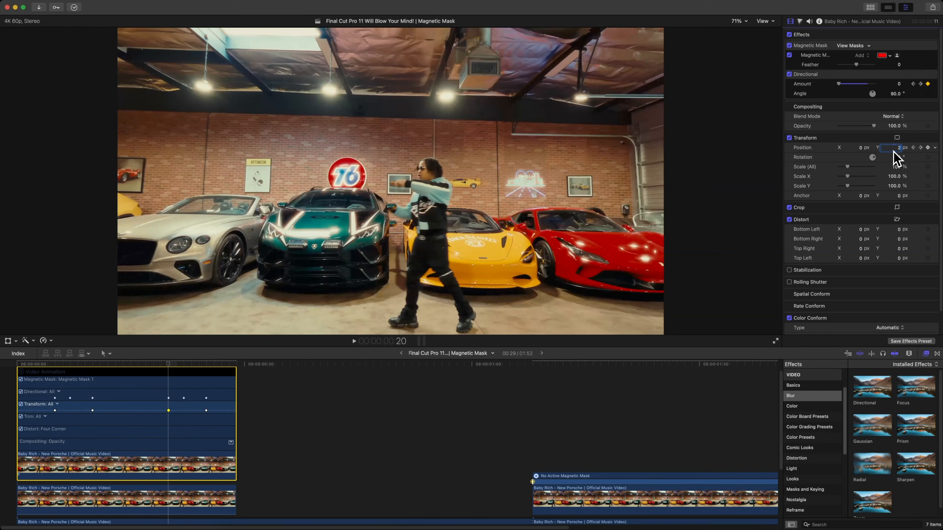
type("30")
key("Return")
left_click_drag(168, 363, 67, 366)
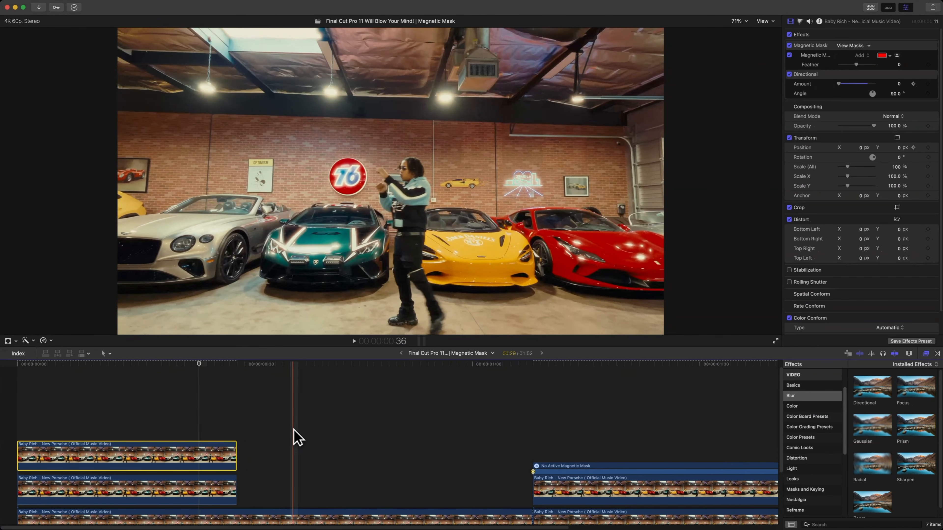
Paste the green car clip's Directional effect and Position attributes onto the masked yellow car clip with Stretch to Fit keyframe timing, and play it
scroll(293, 429, "down", 3)
scroll(293, 429, "right", 3)
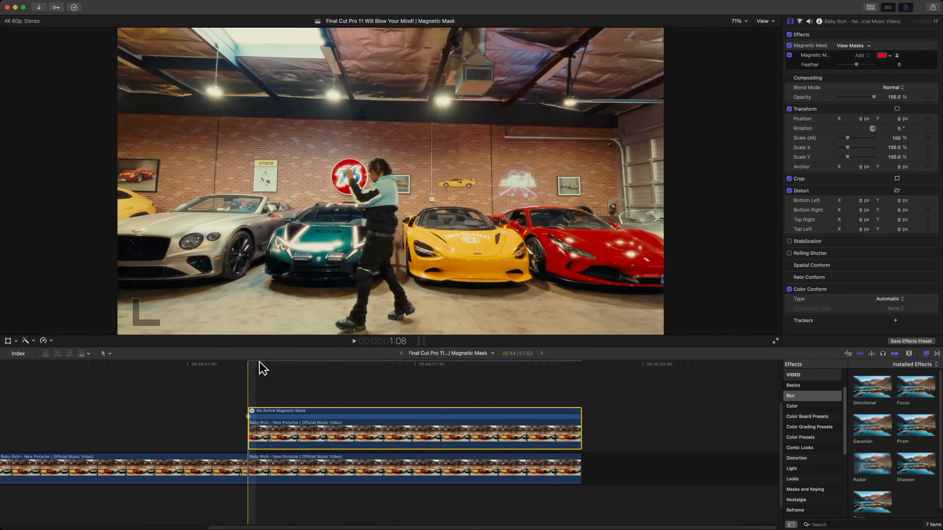
mouse_move(259, 364)
left_mouse_down()
mouse_move(346, 366)
mouse_move(260, 364)
left_mouse_up()
scroll(252, 438, "left", 6)
left_click(165, 439)
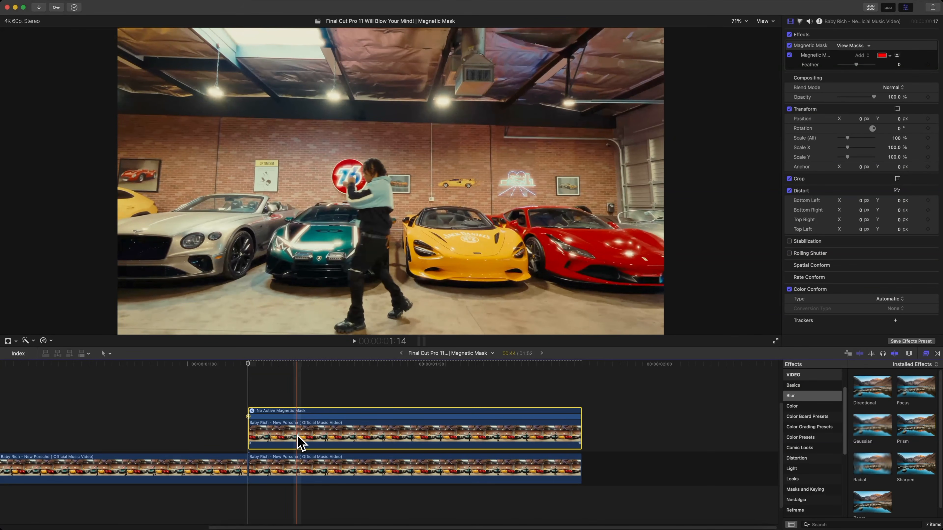
key("super+shift+v")
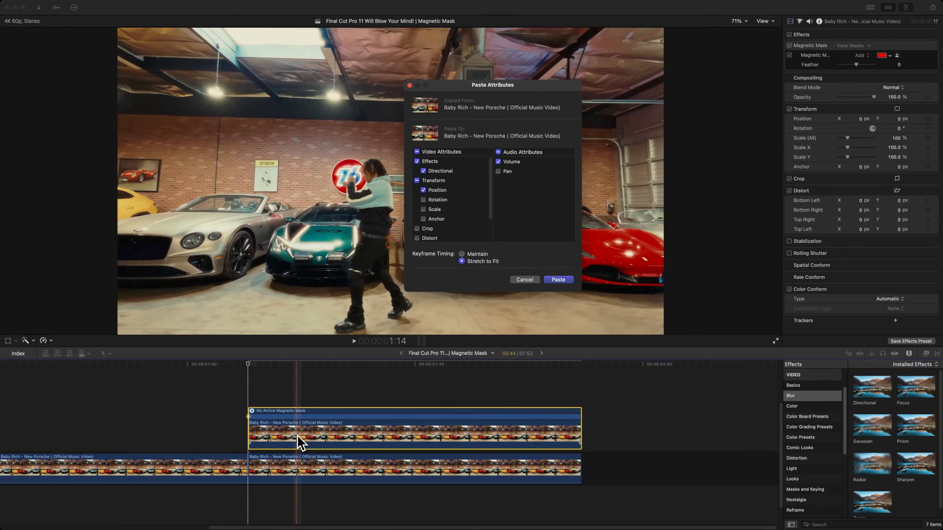
key("Return")
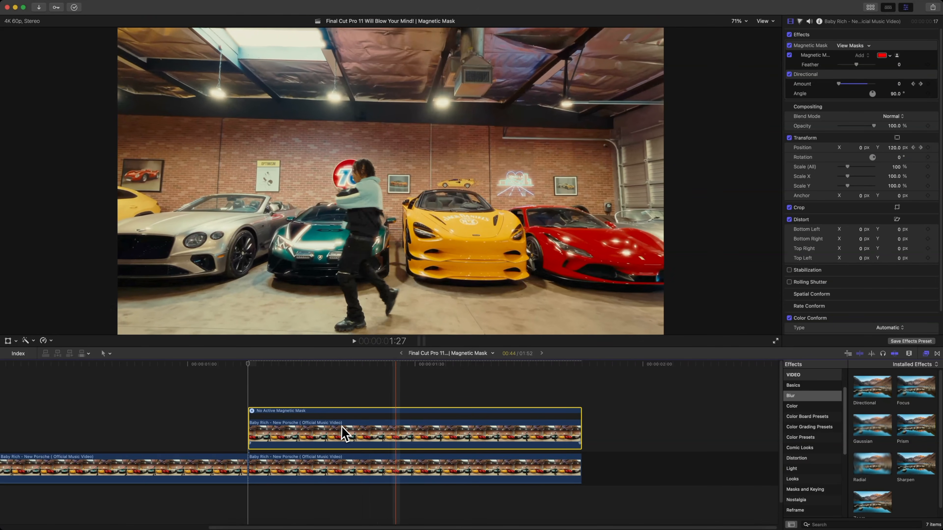
key("space")
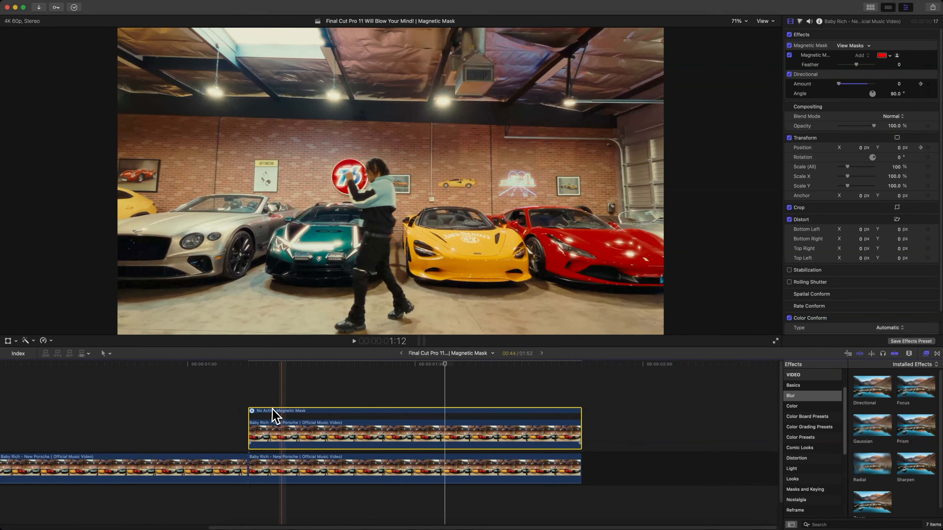
Duplicate the masked yellow car clip onto a layer above it and paste the top green car clip's attributes onto the duplicate
left_click_drag(282, 427, 285, 393)
scroll(285, 393, "right", 2)
scroll(286, 394, "left", 5)
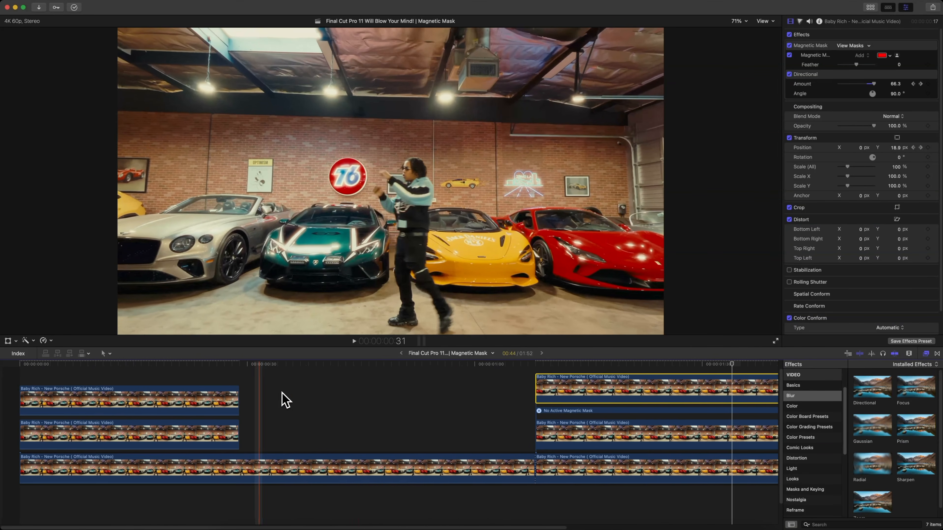
left_click(227, 400)
scroll(190, 405, "right", 5)
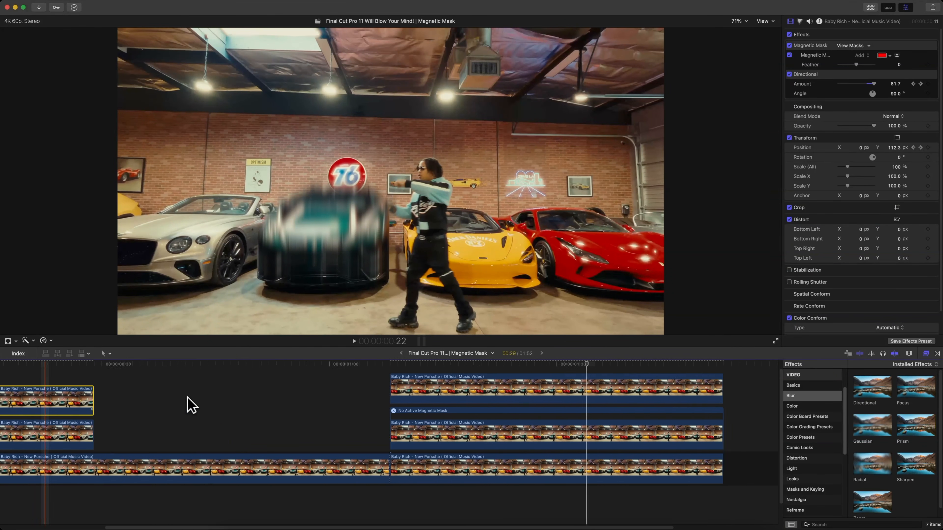
left_click(280, 398)
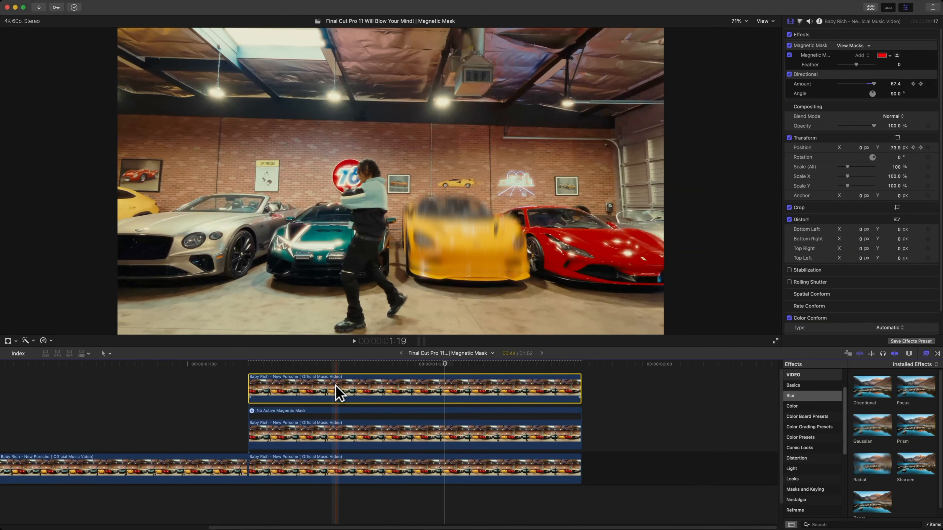
key("super+shift+v")
key("Return")
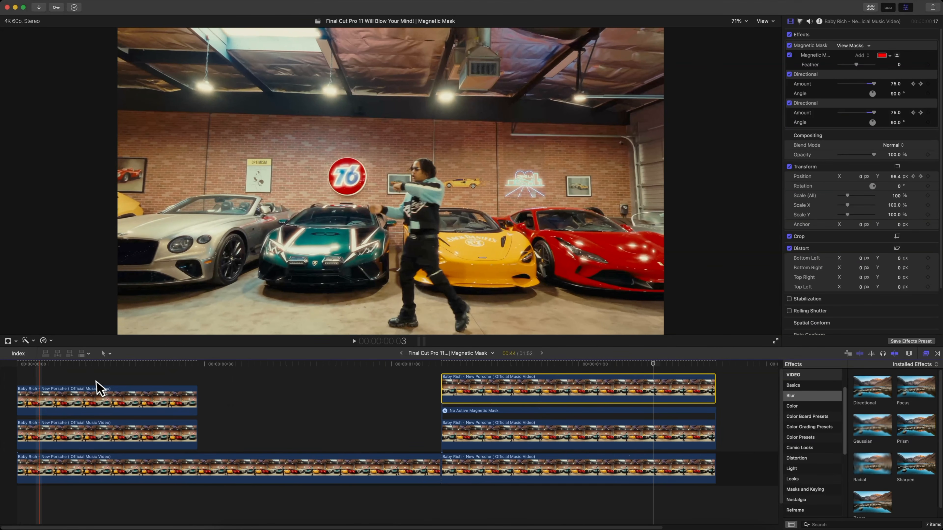
Play the garage sequence from the start to review both car jumps
key("space")
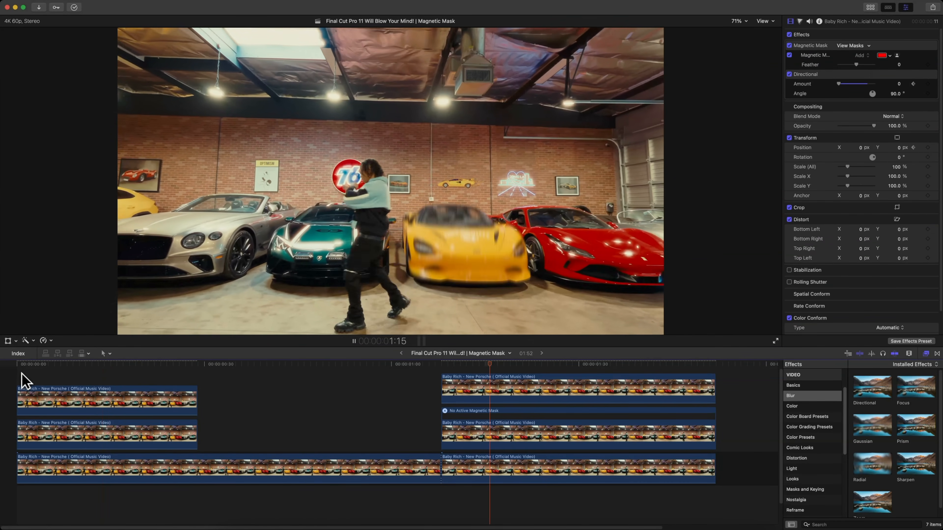
left_click(410, 372)
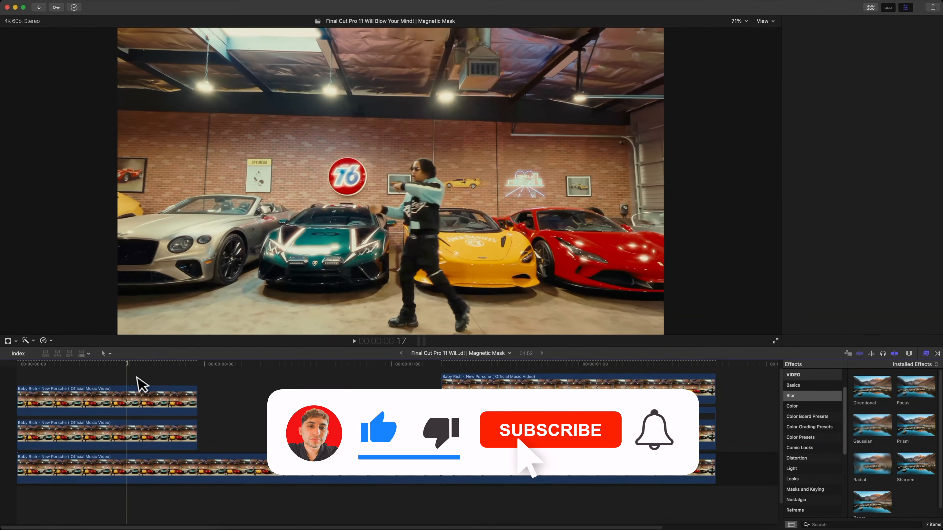
left_click_drag(137, 377, 82, 375)
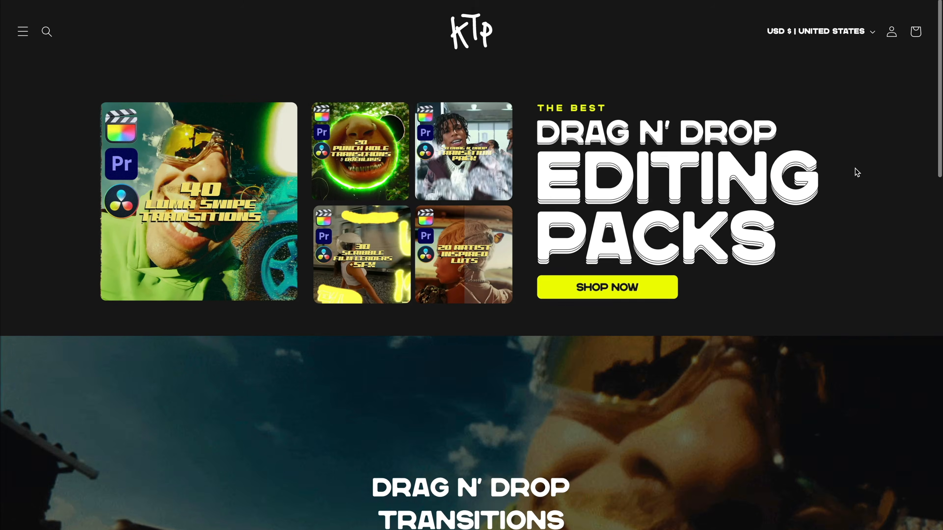
Browse the shop's drag-and-drop editing packs and open the LUMA TRANSITIONS folder in the Media Import window
scroll(855, 173, "down", 8)
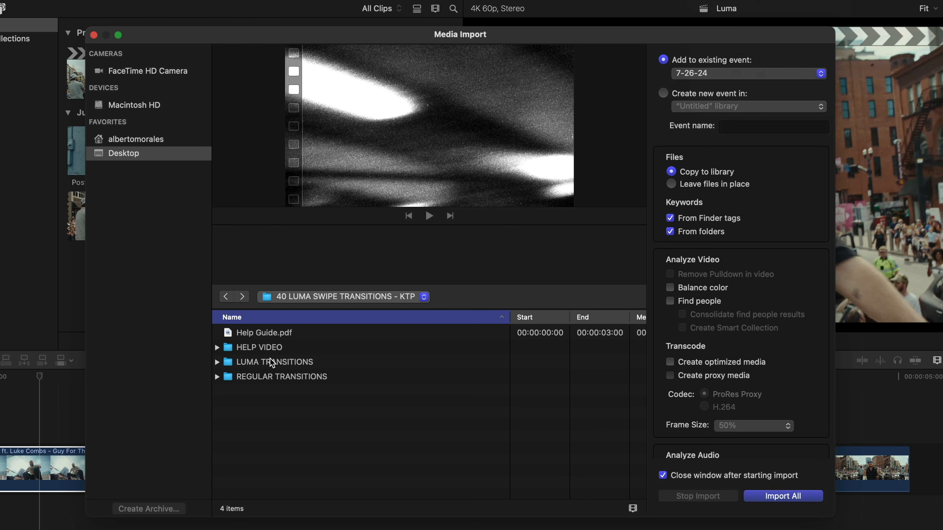
double_click(273, 362)
left_click_drag(95, 84, 406, 211)
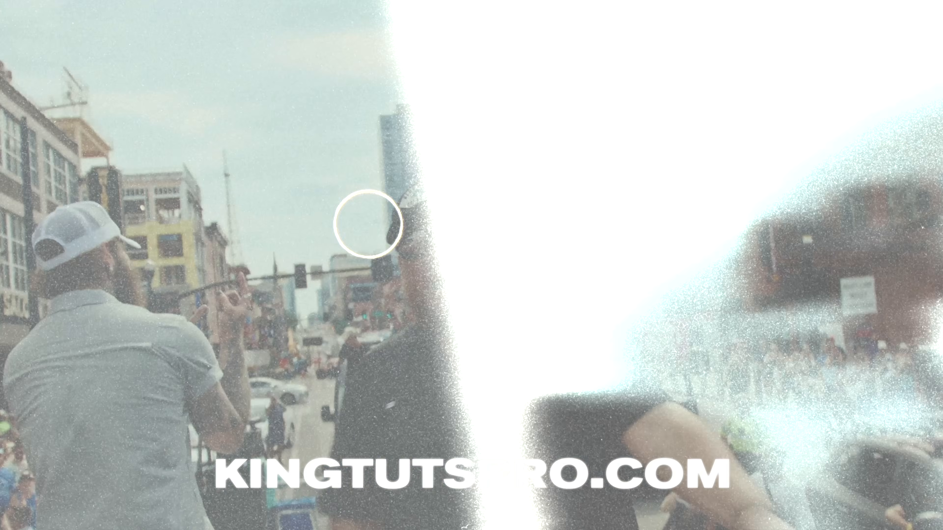